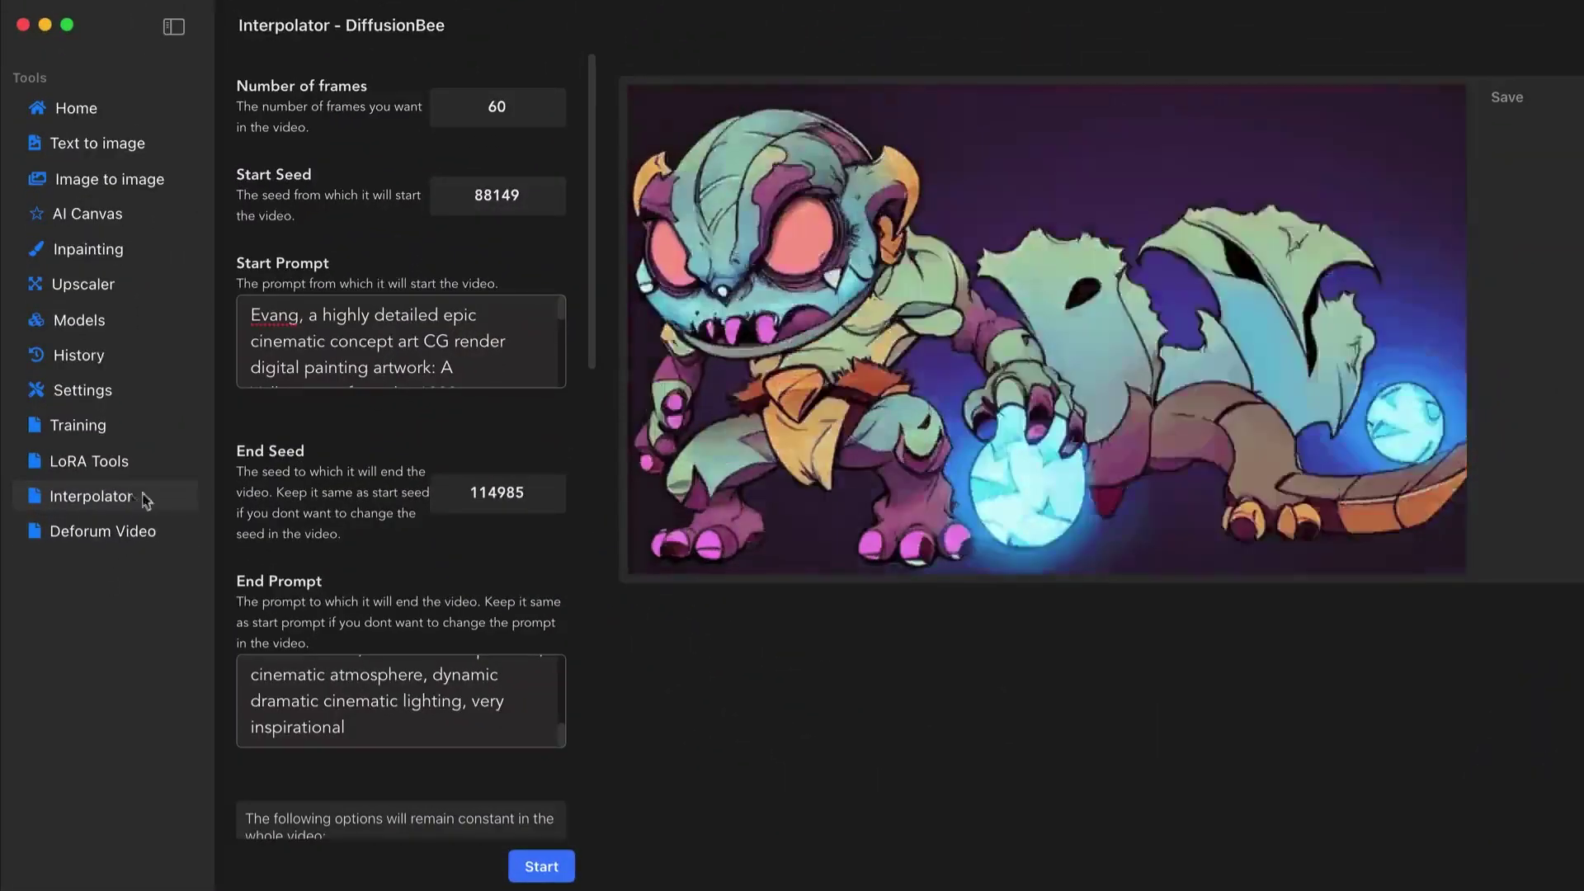
Keep ddim as the sampling algorithm and set Number of frames to 30.
scroll(578, 247, down, 15)
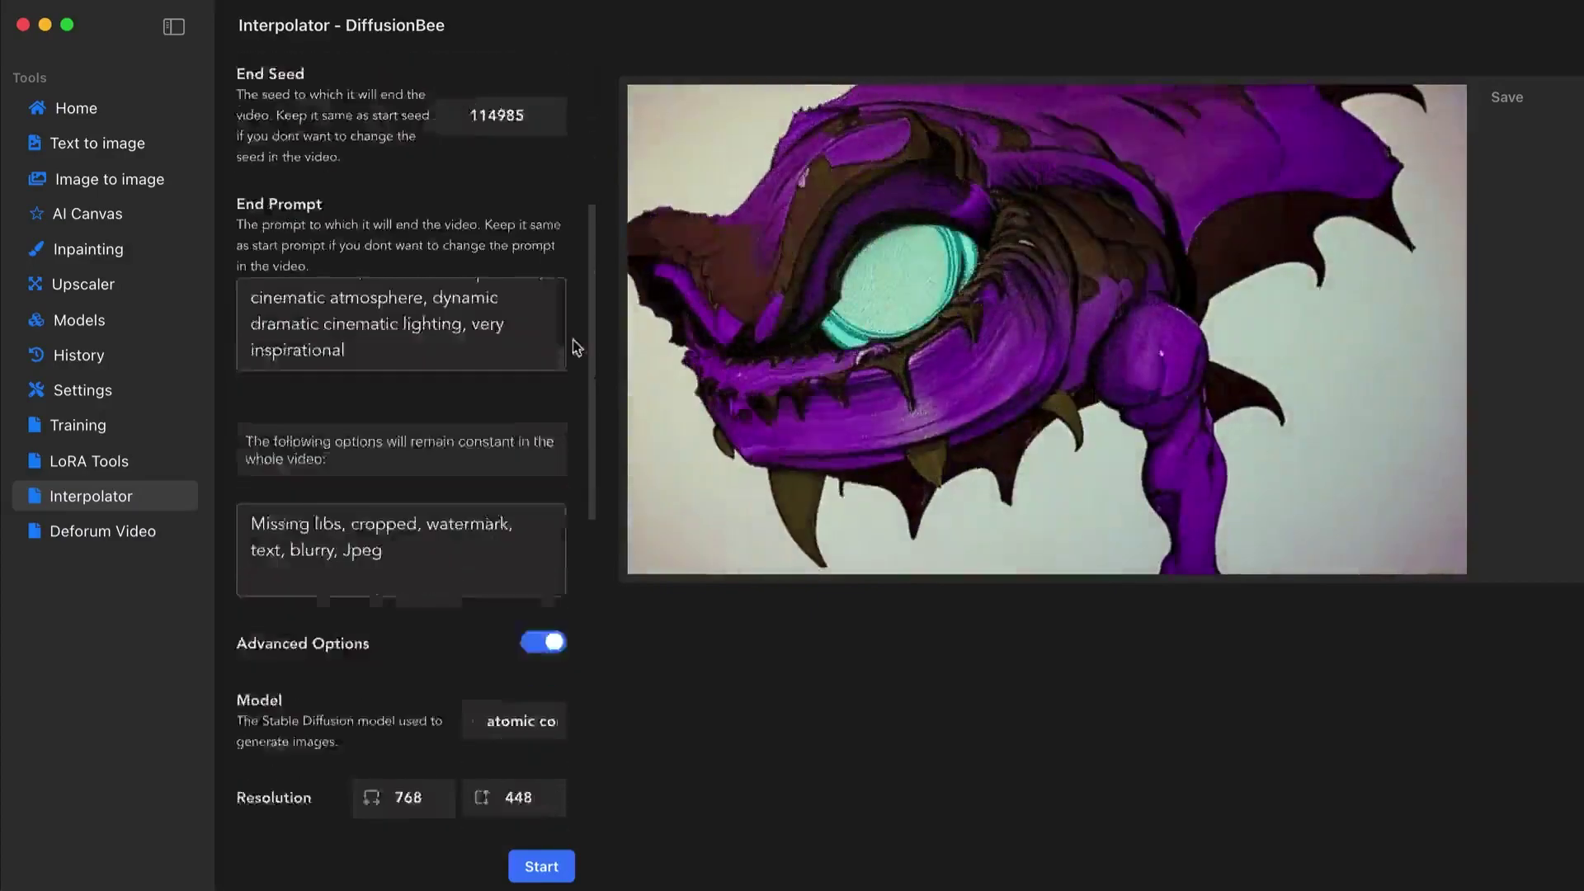
scroll(573, 163, up, 15)
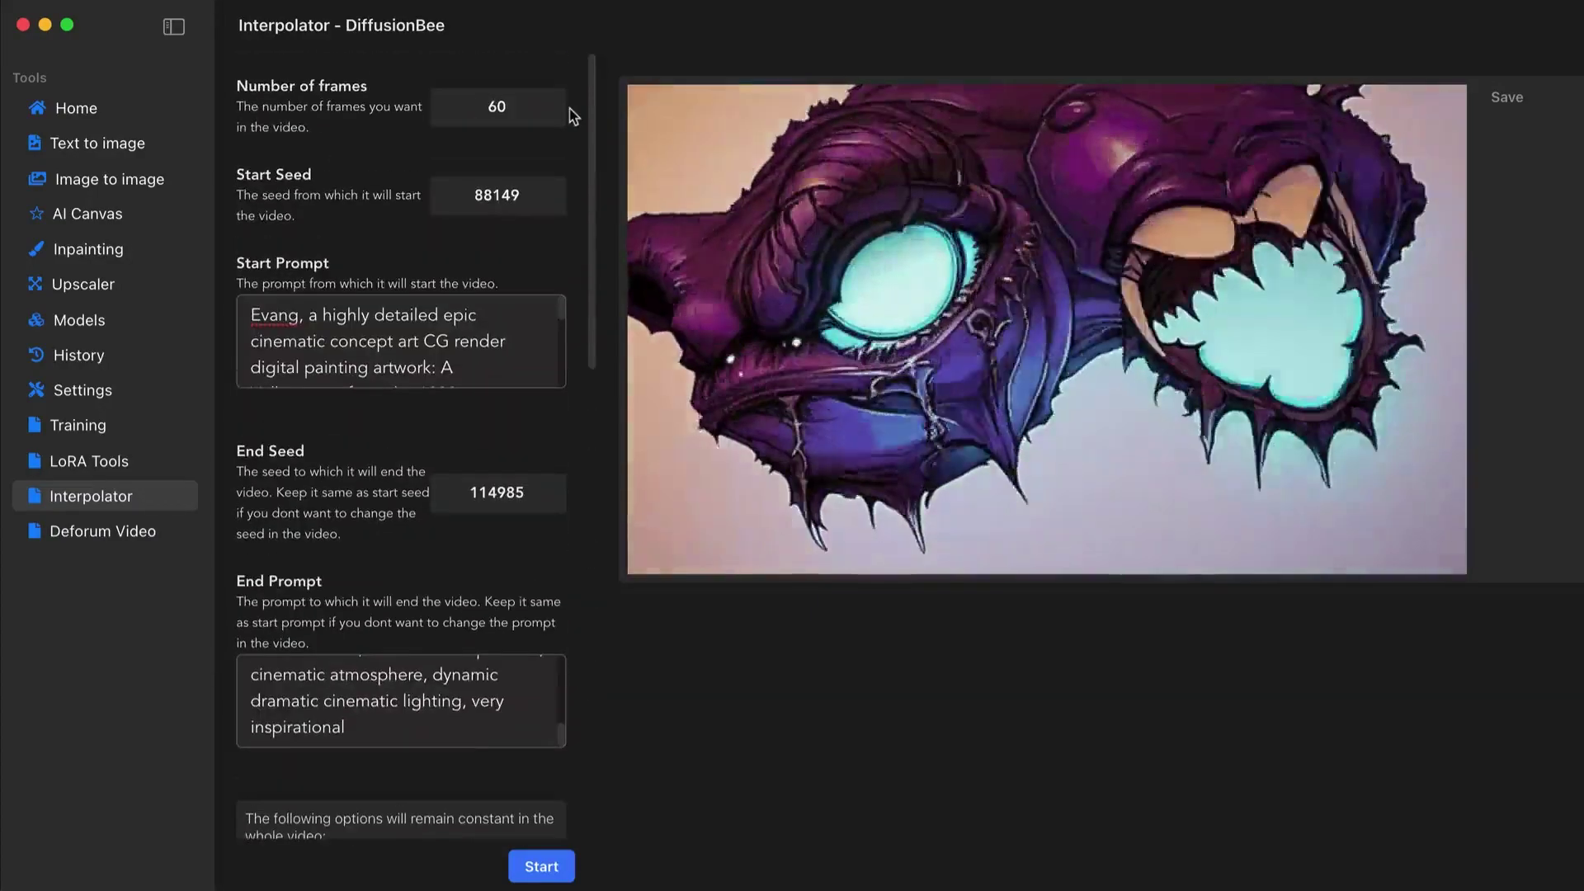
scroll(546, 203, down, 3)
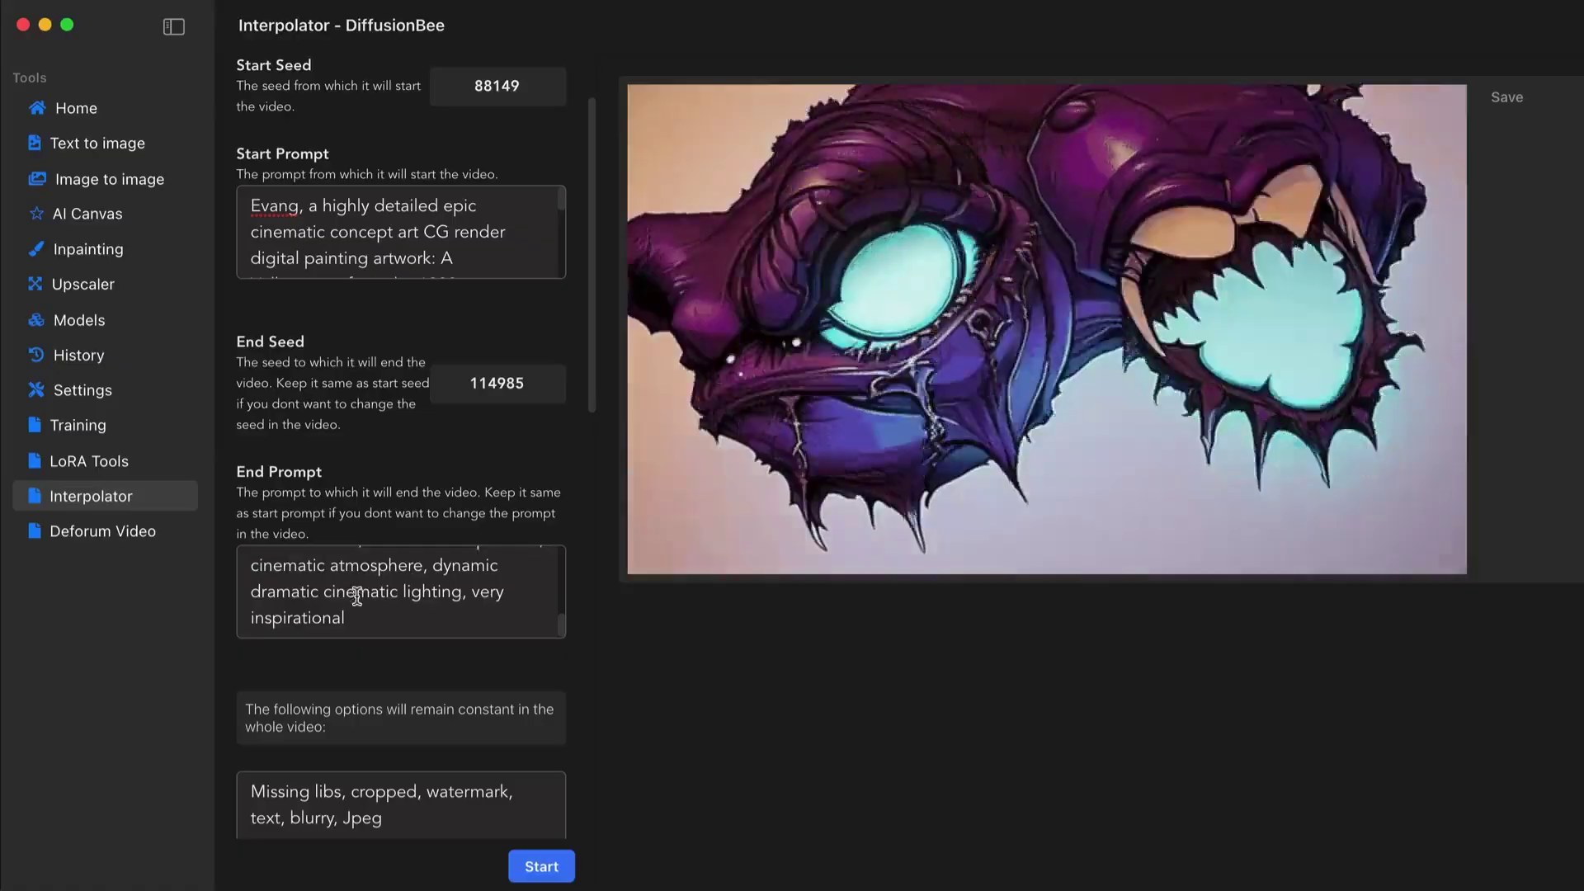
scroll(407, 600, down, 10)
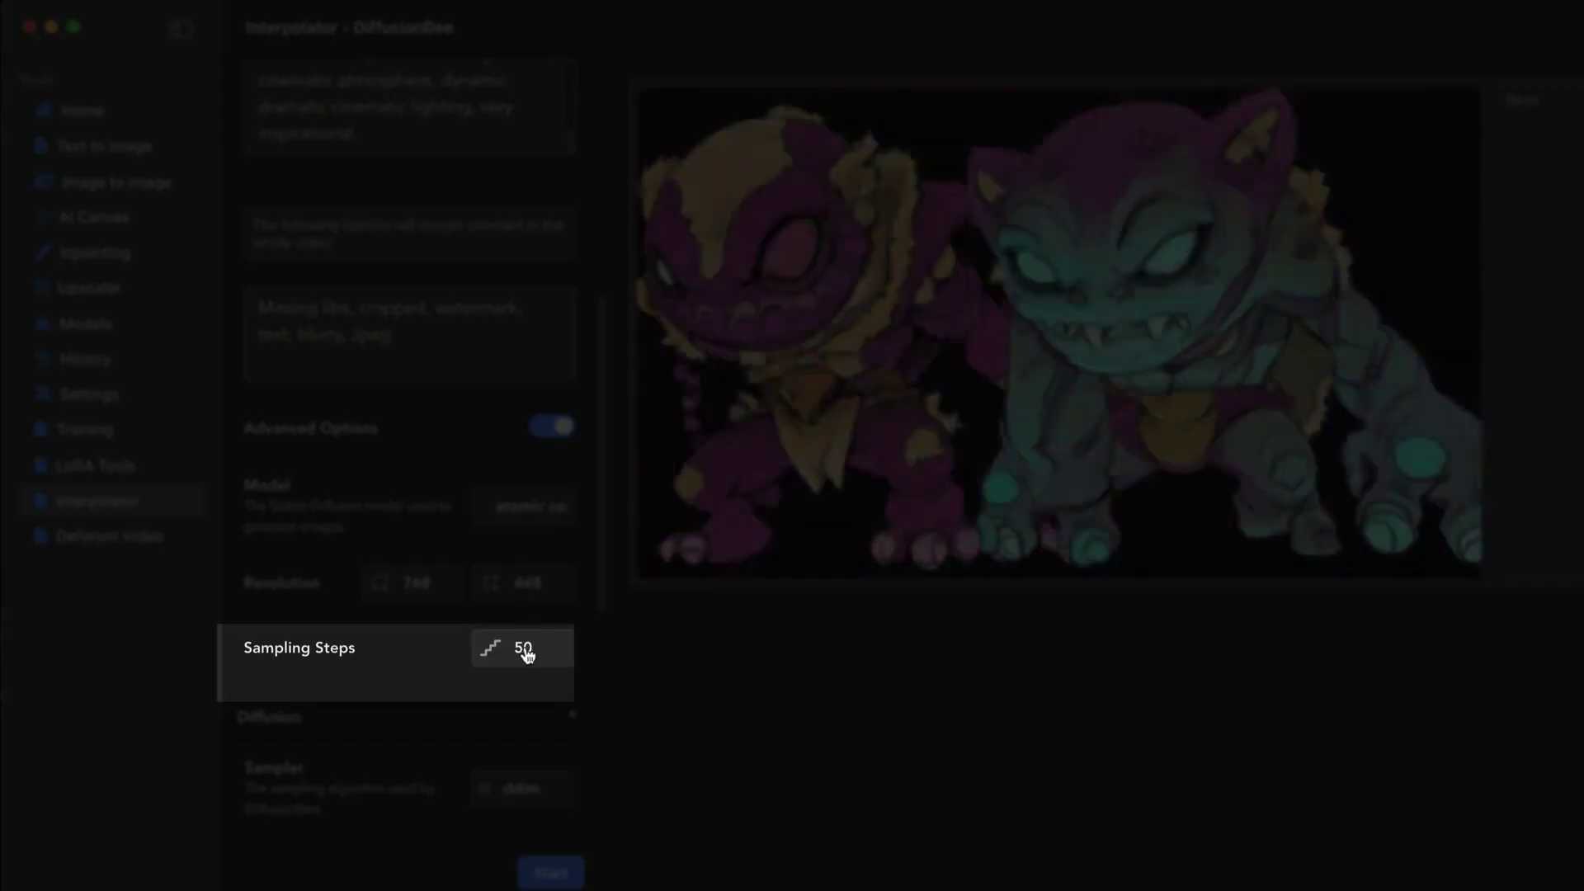
scroll(512, 672, down, 1)
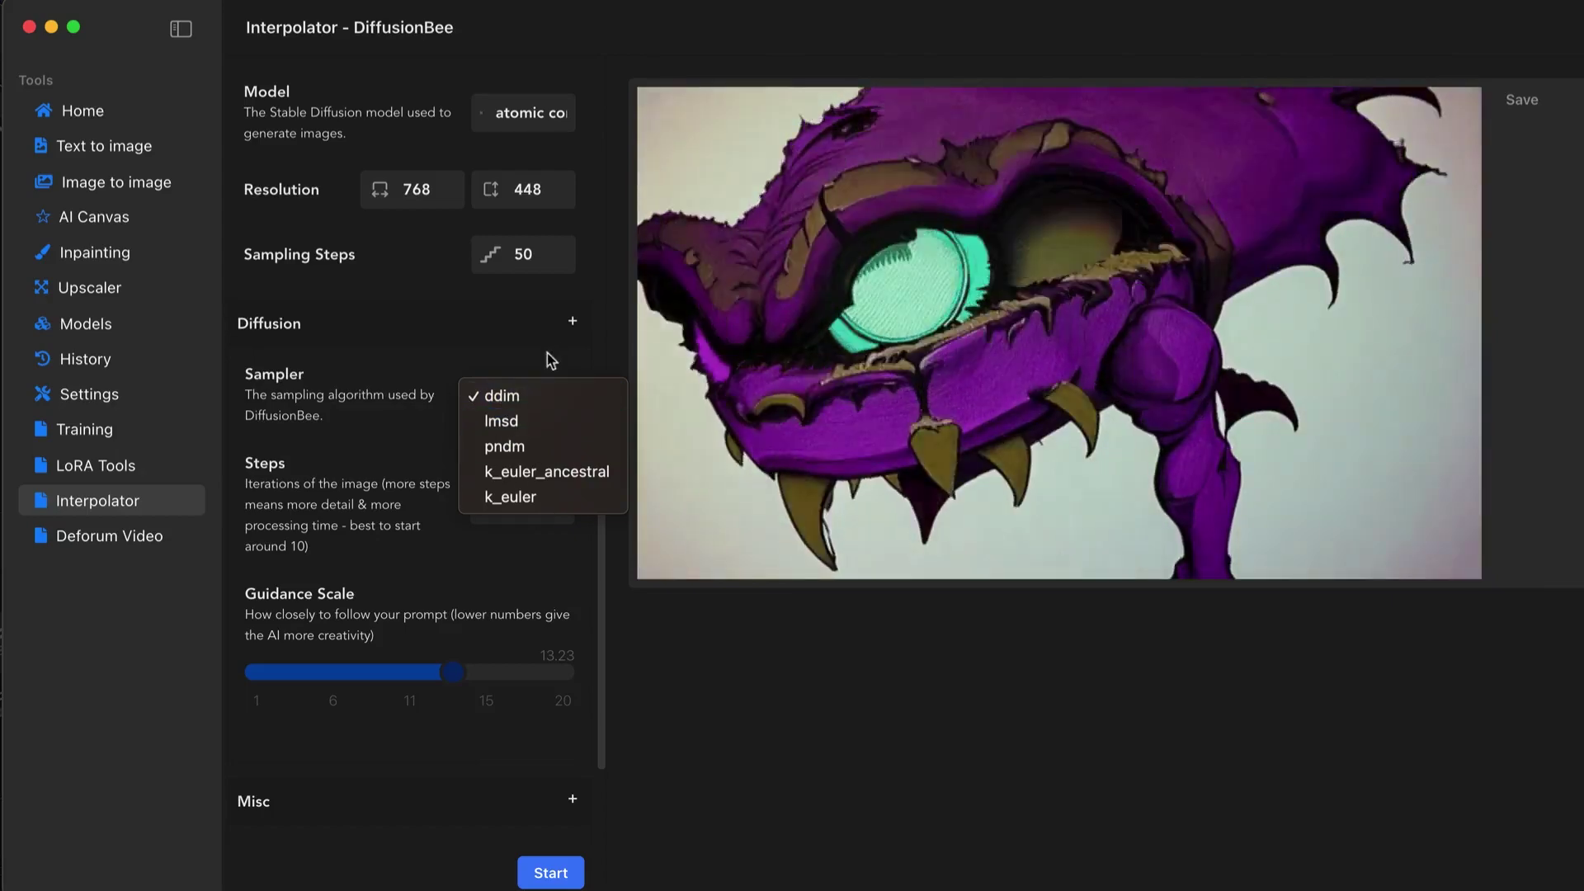
click(435, 692)
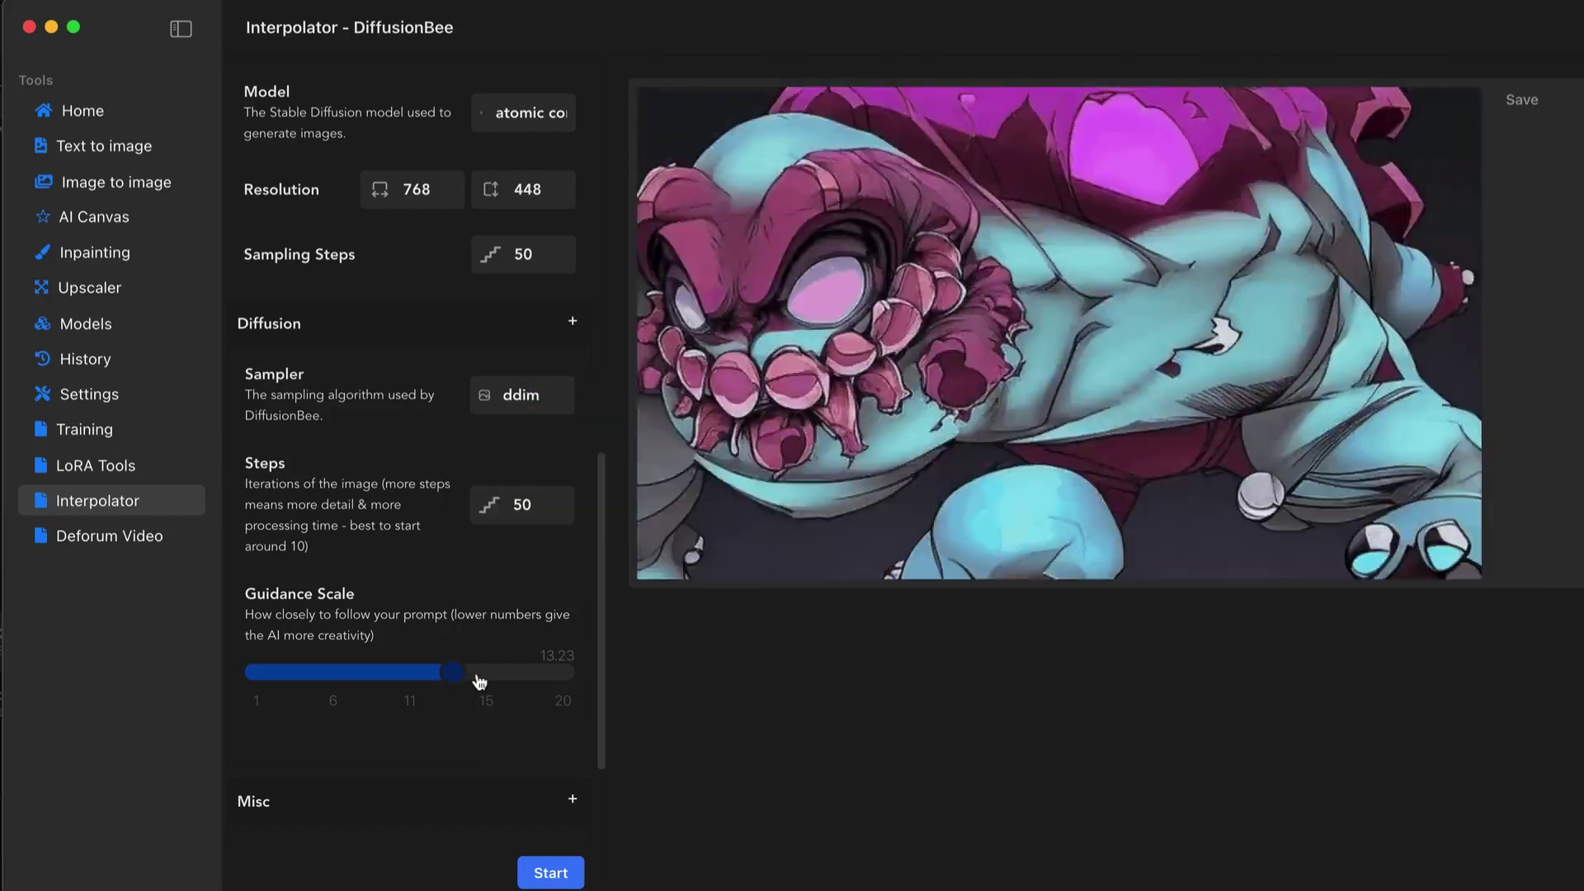
scroll(485, 594, up, 10)
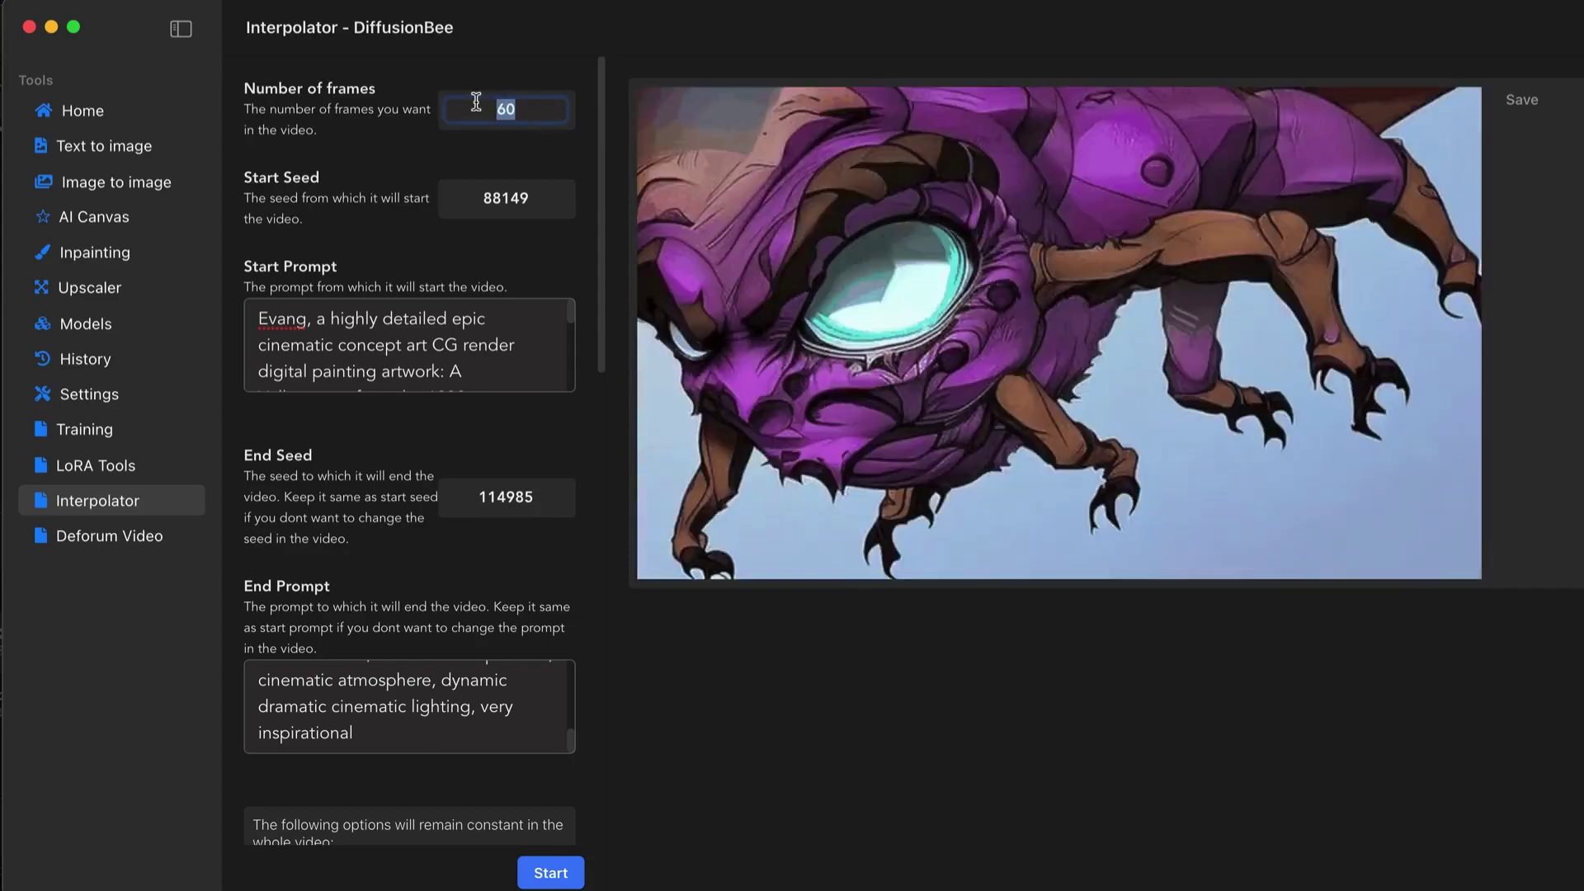
text(30)
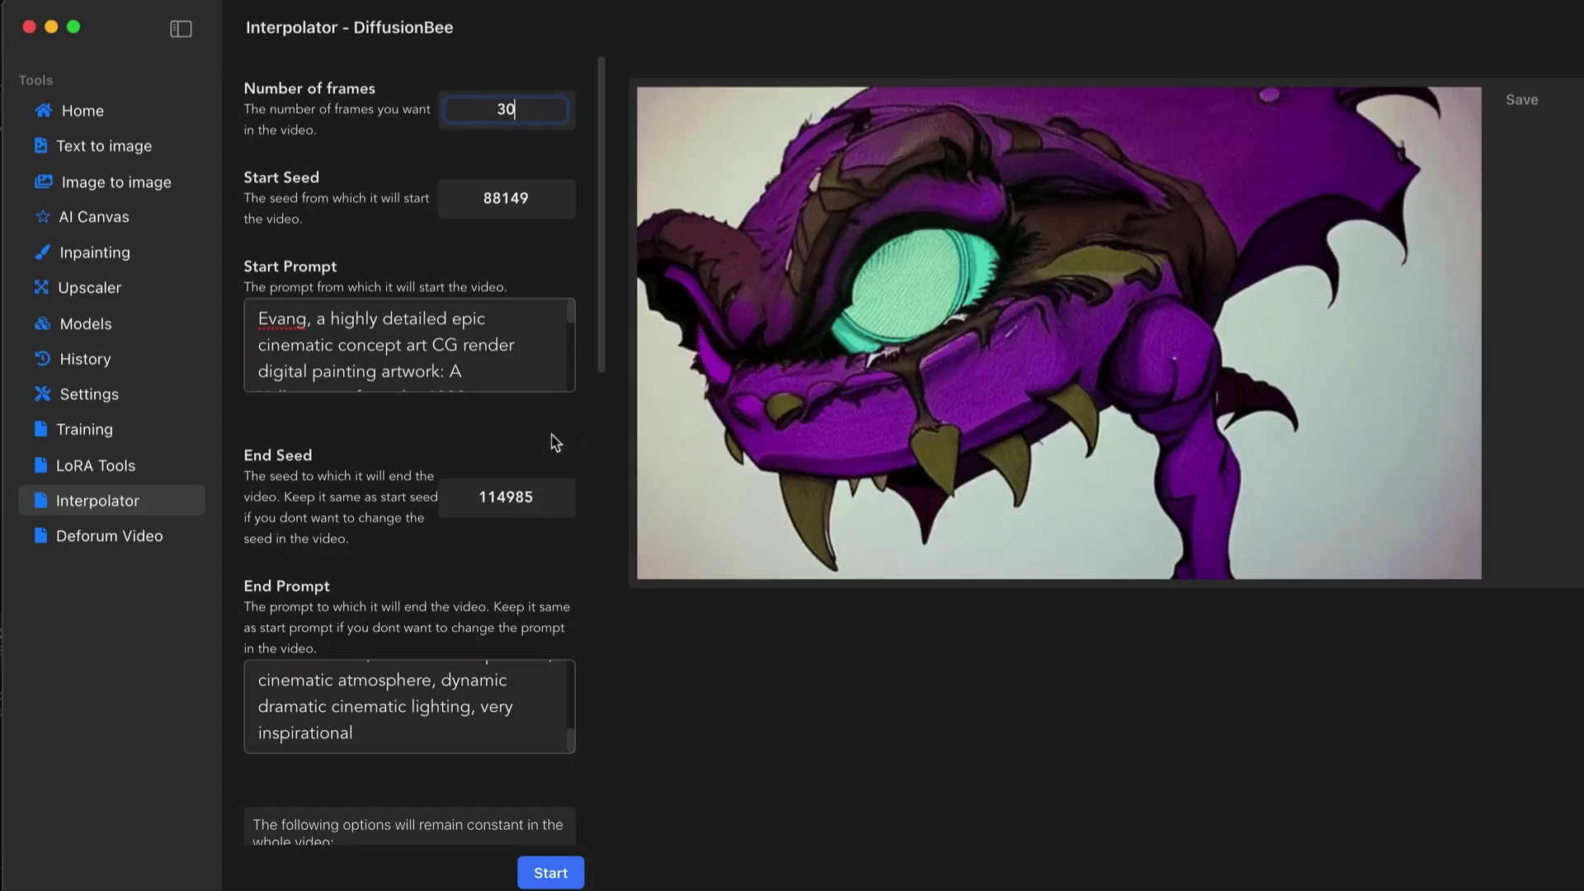
Glance at the Deforum Video page, then start rendering the 30-frame Interpolator video.
click(110, 537)
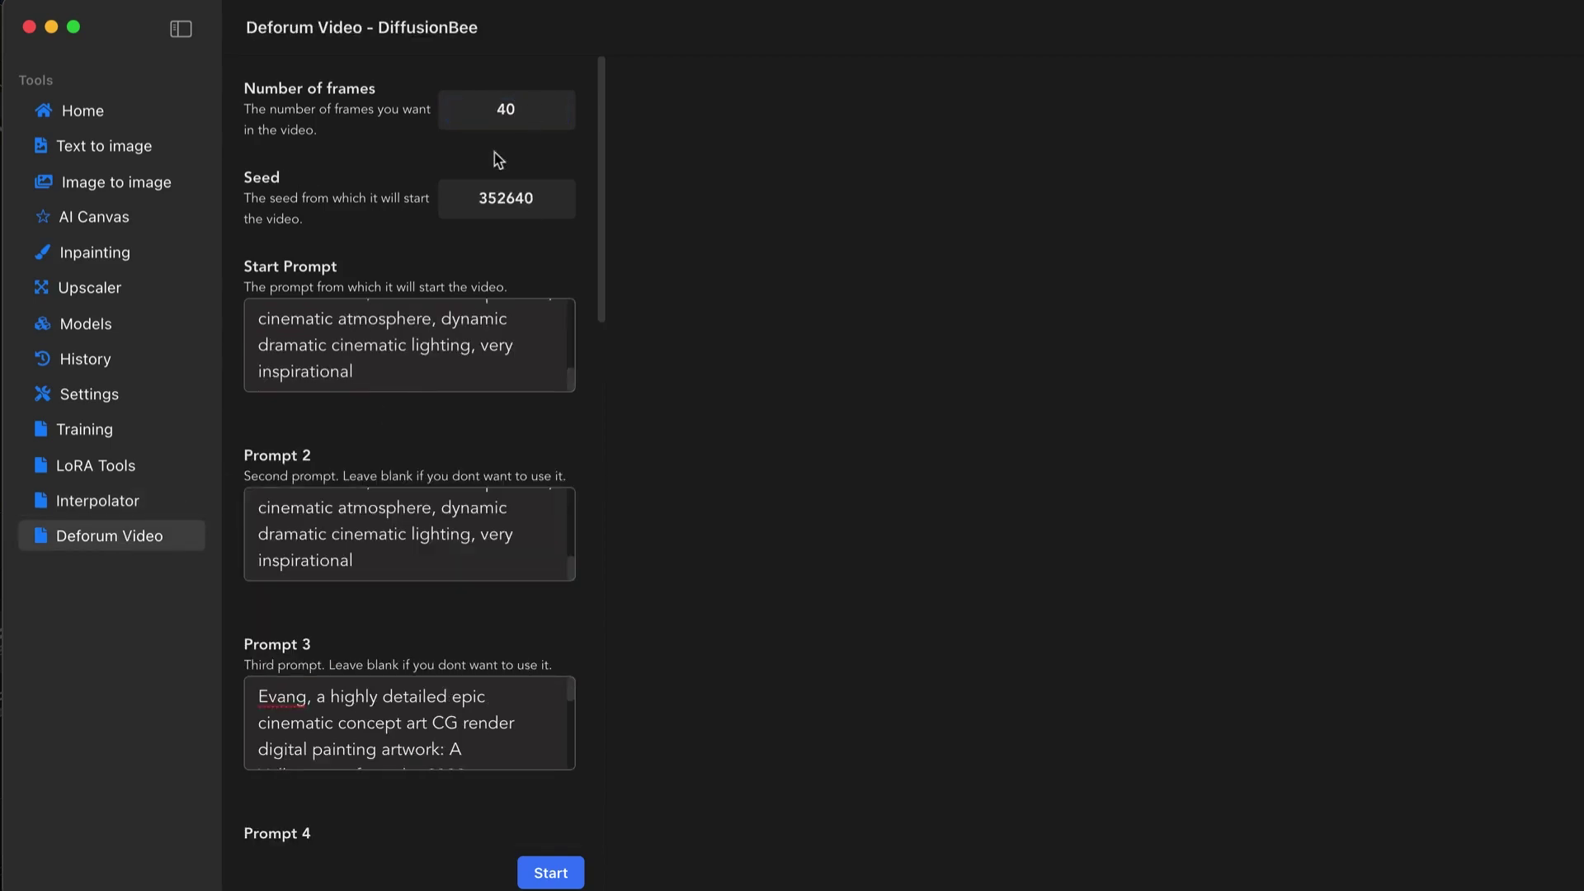
click(136, 500)
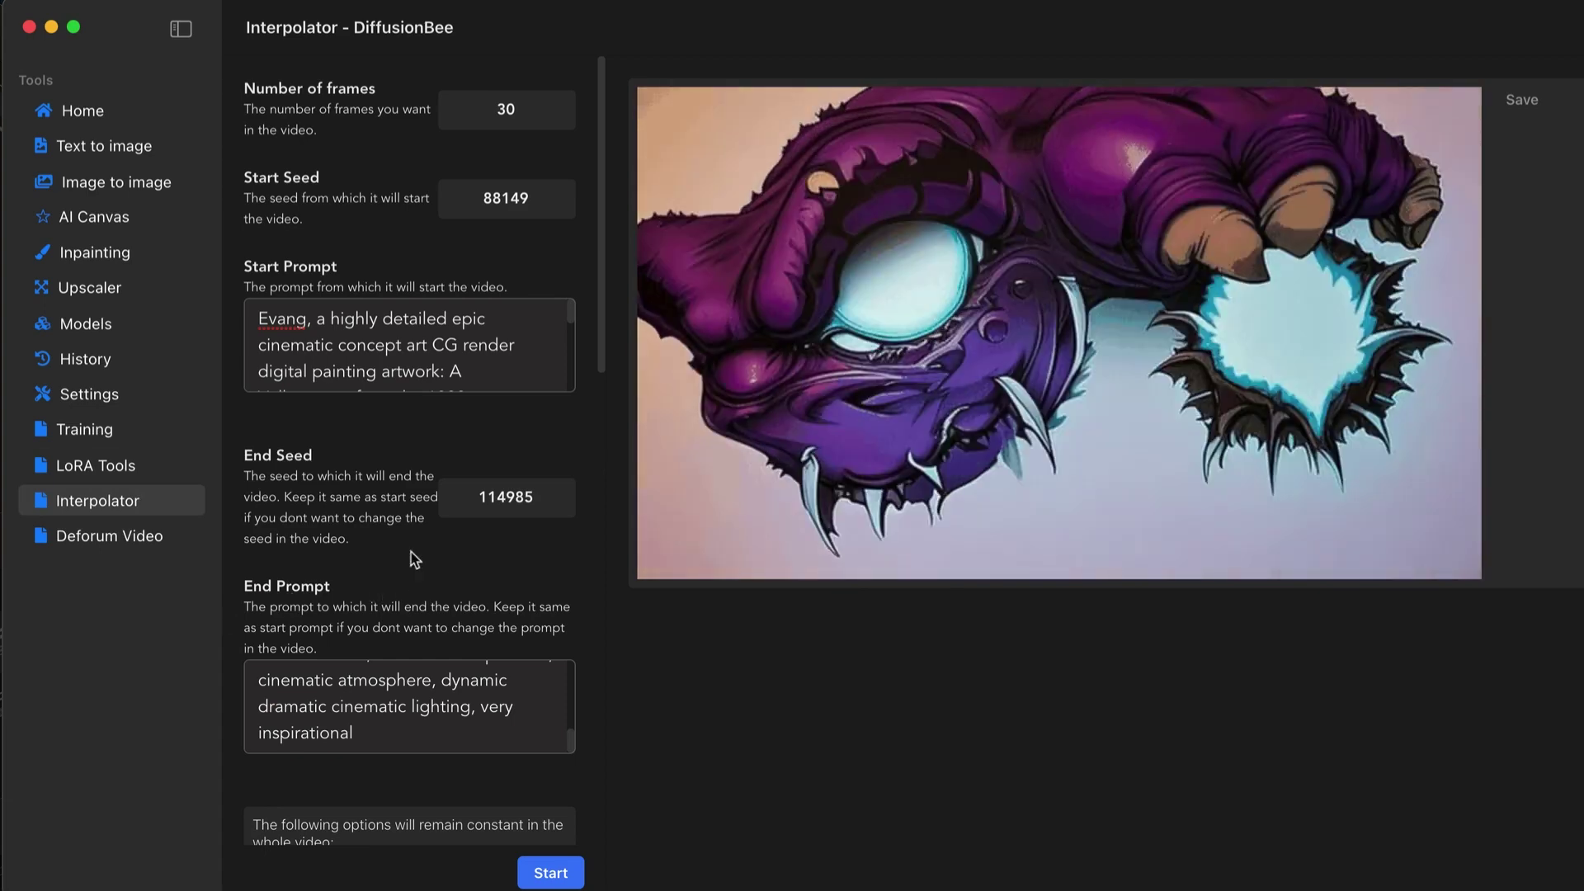
key(Return)
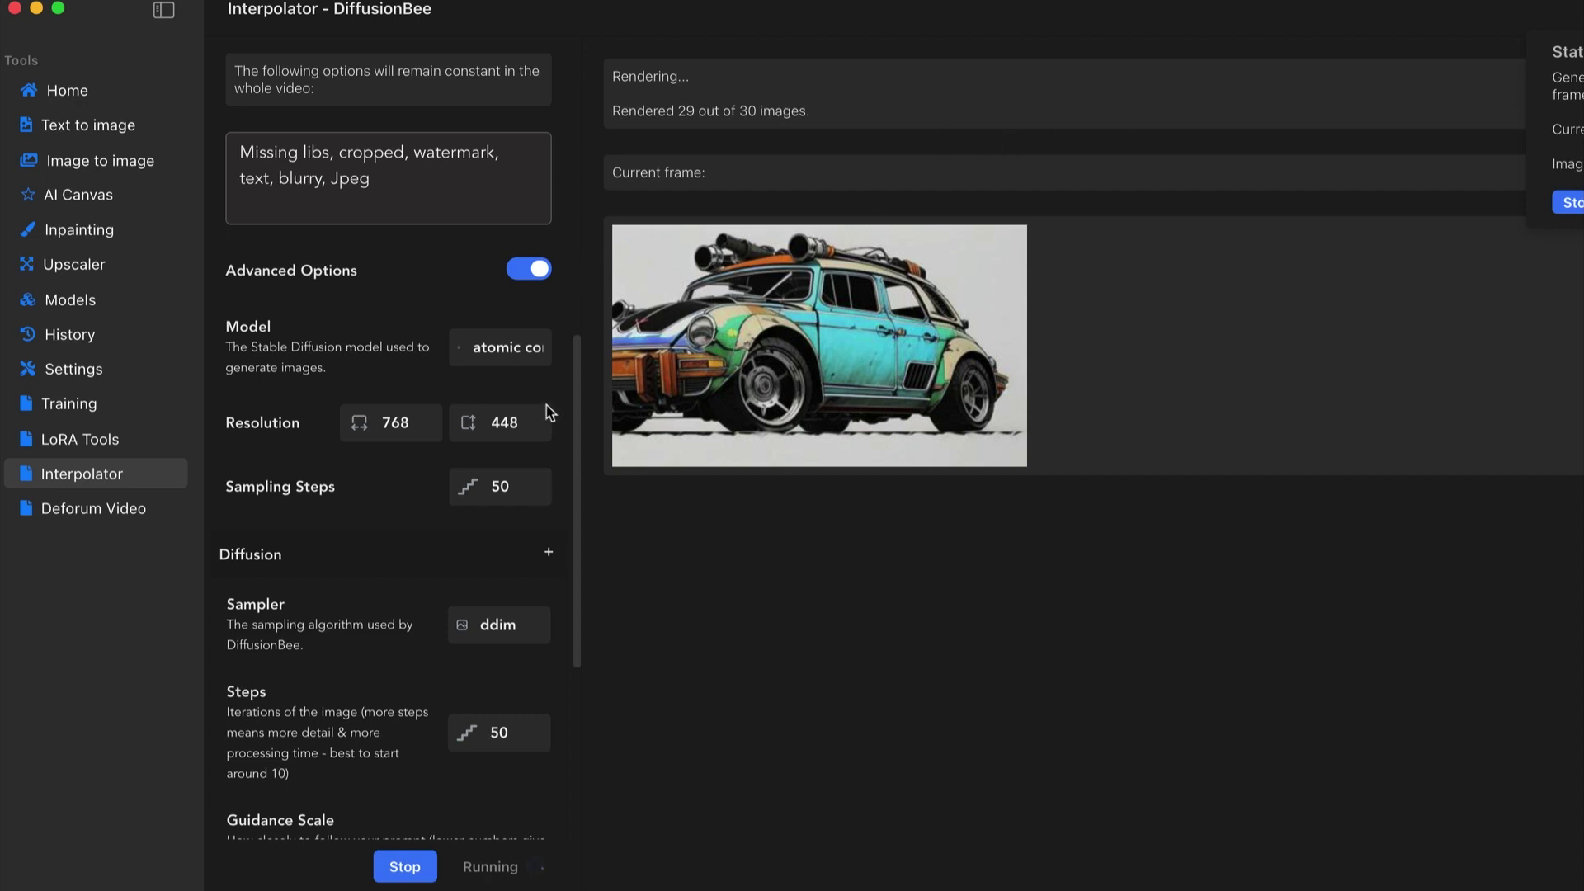
Scroll through the Interpolator settings while the 30-frame car video finishes rendering.
drag(584, 368, 586, 66)
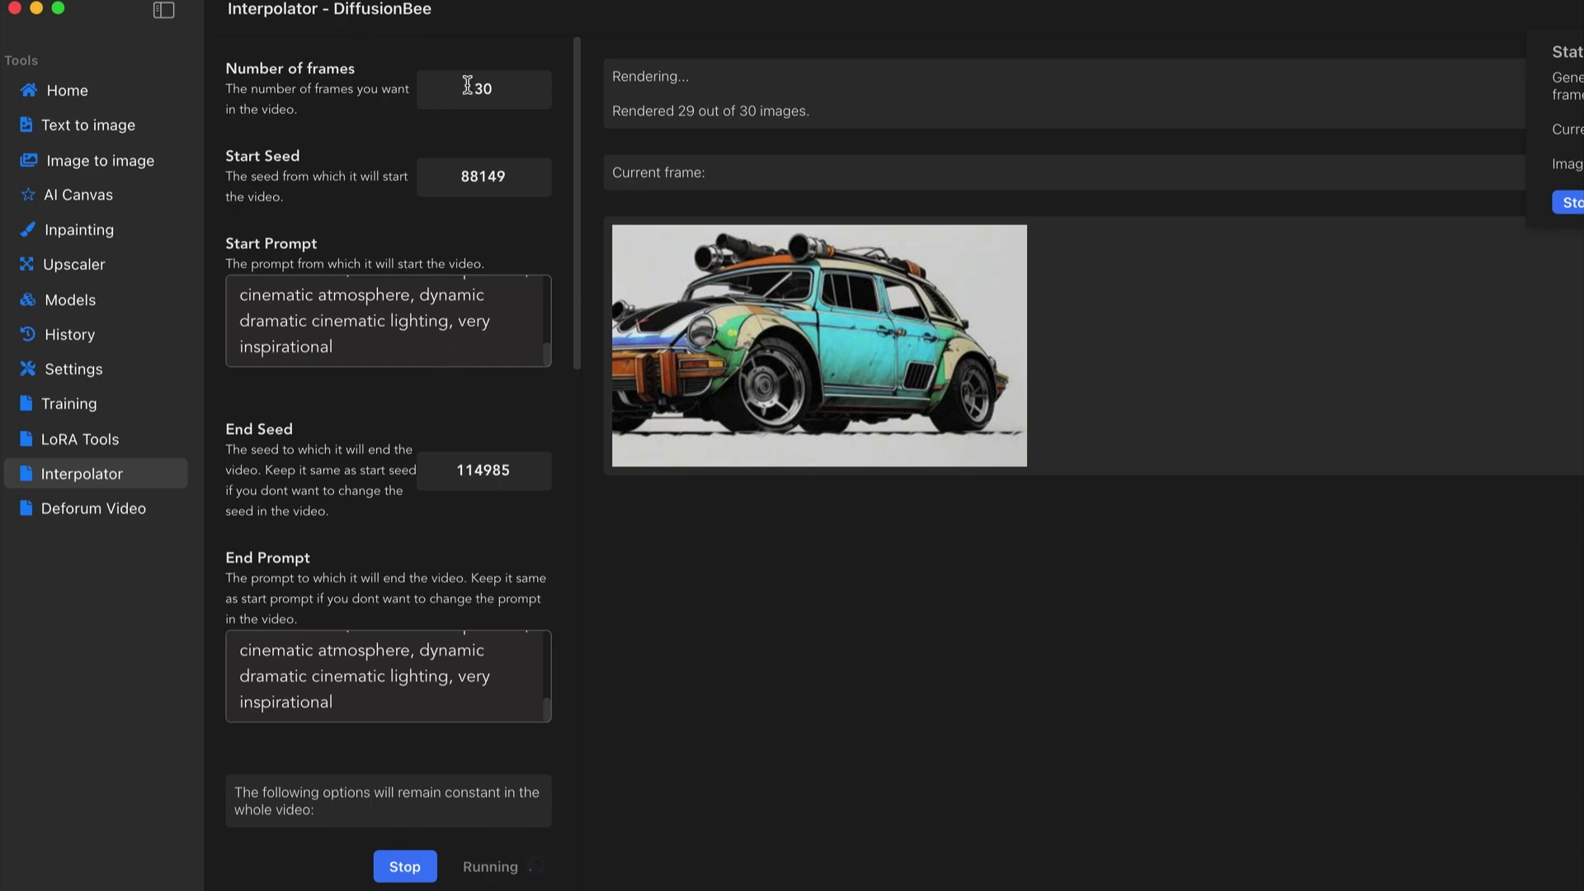
scroll(467, 85, down, 15)
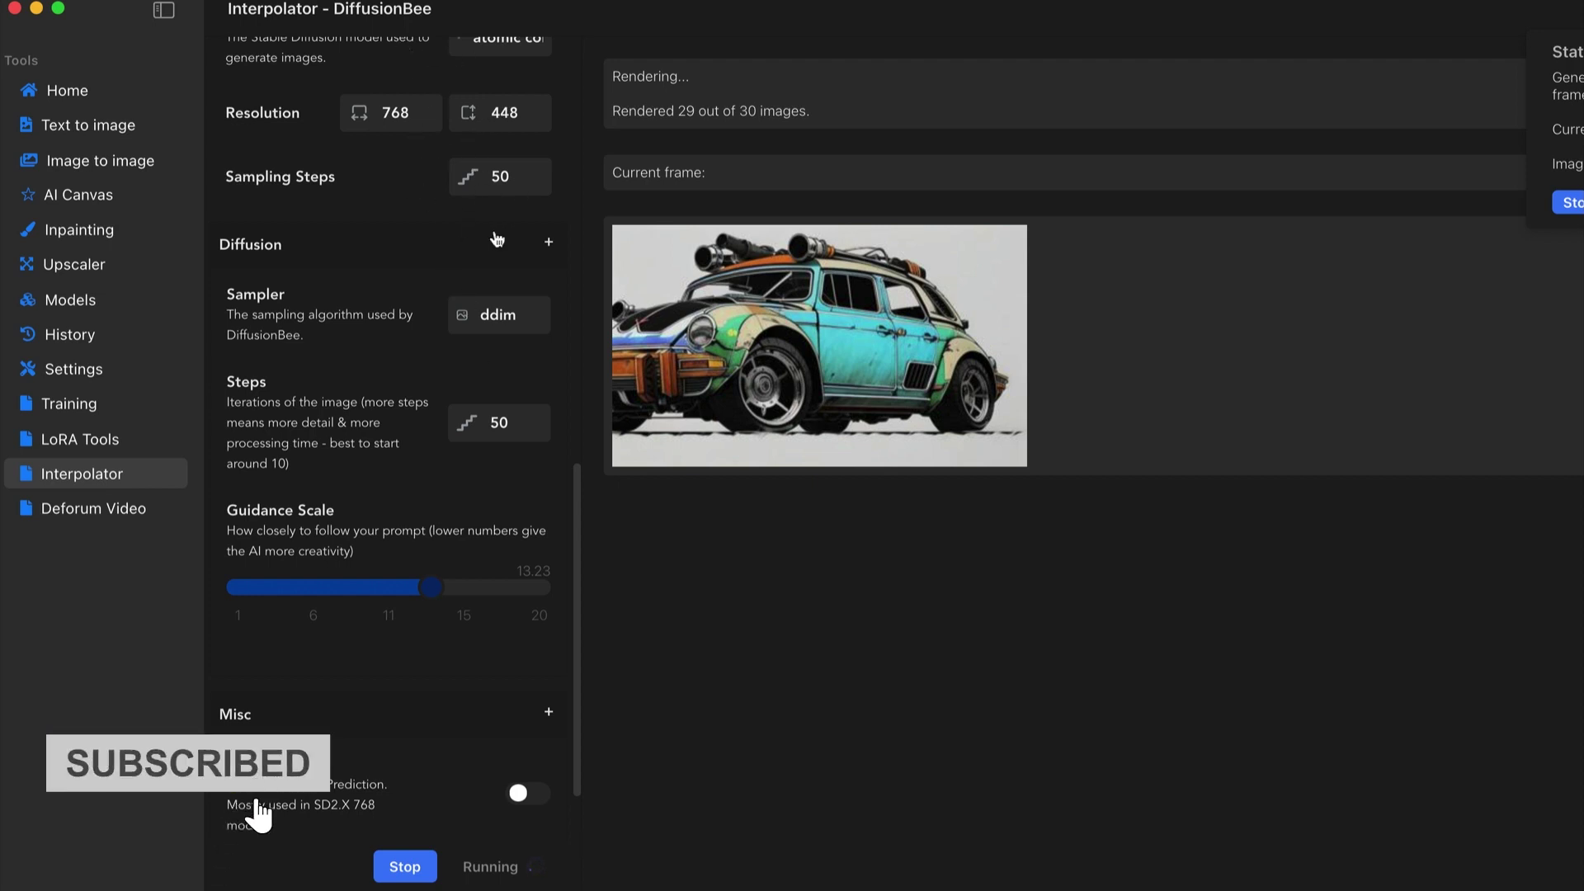
scroll(497, 239, down, 3)
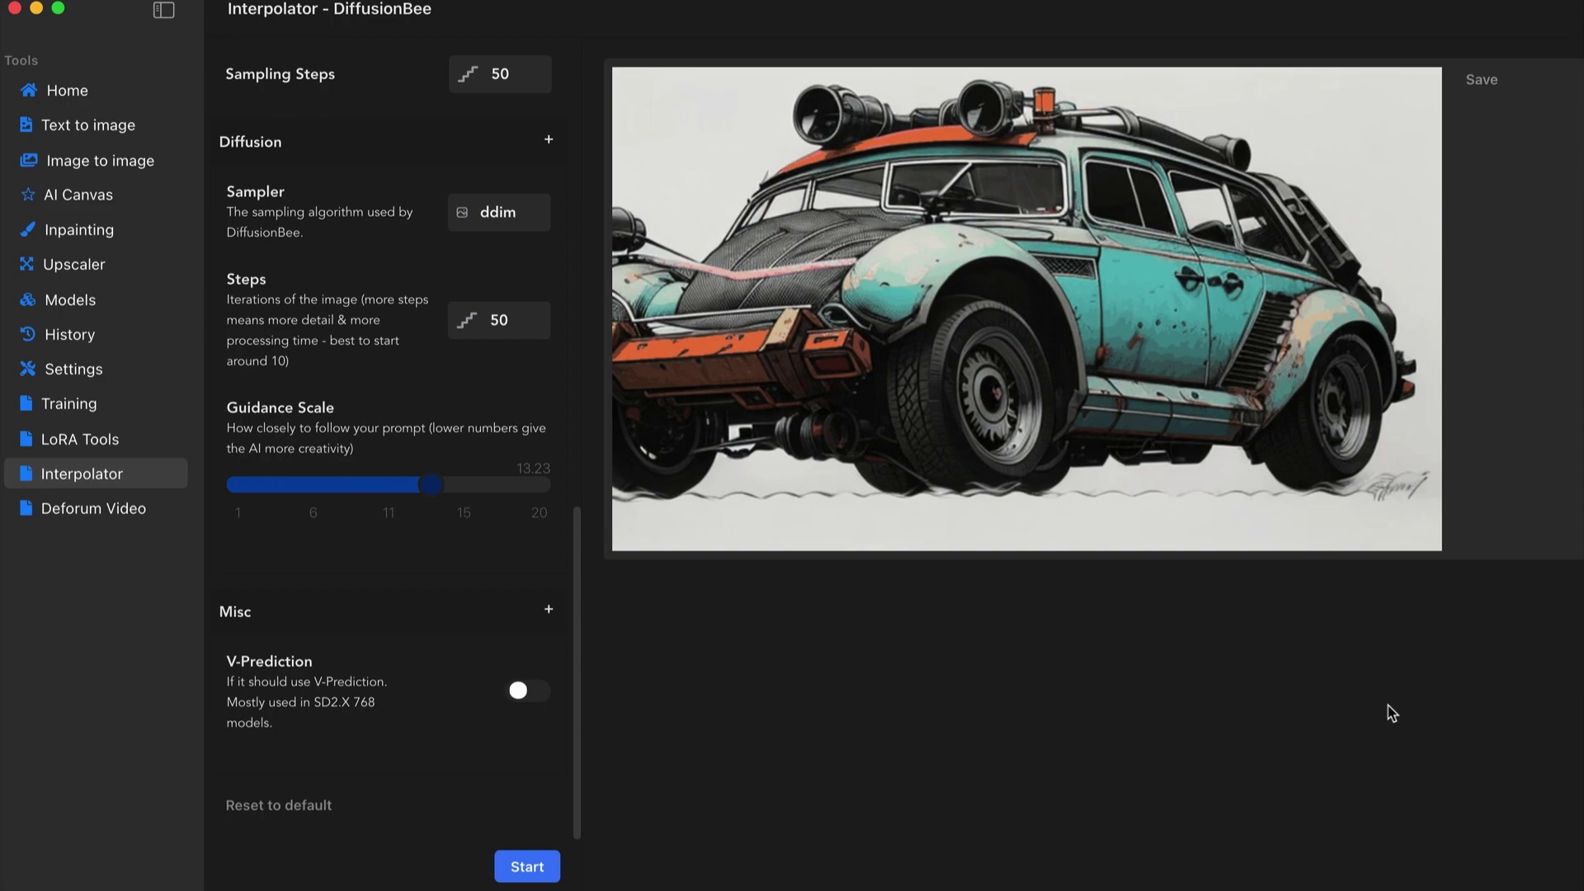
scroll(338, 239, up, 1)
scroll(336, 239, up, 10)
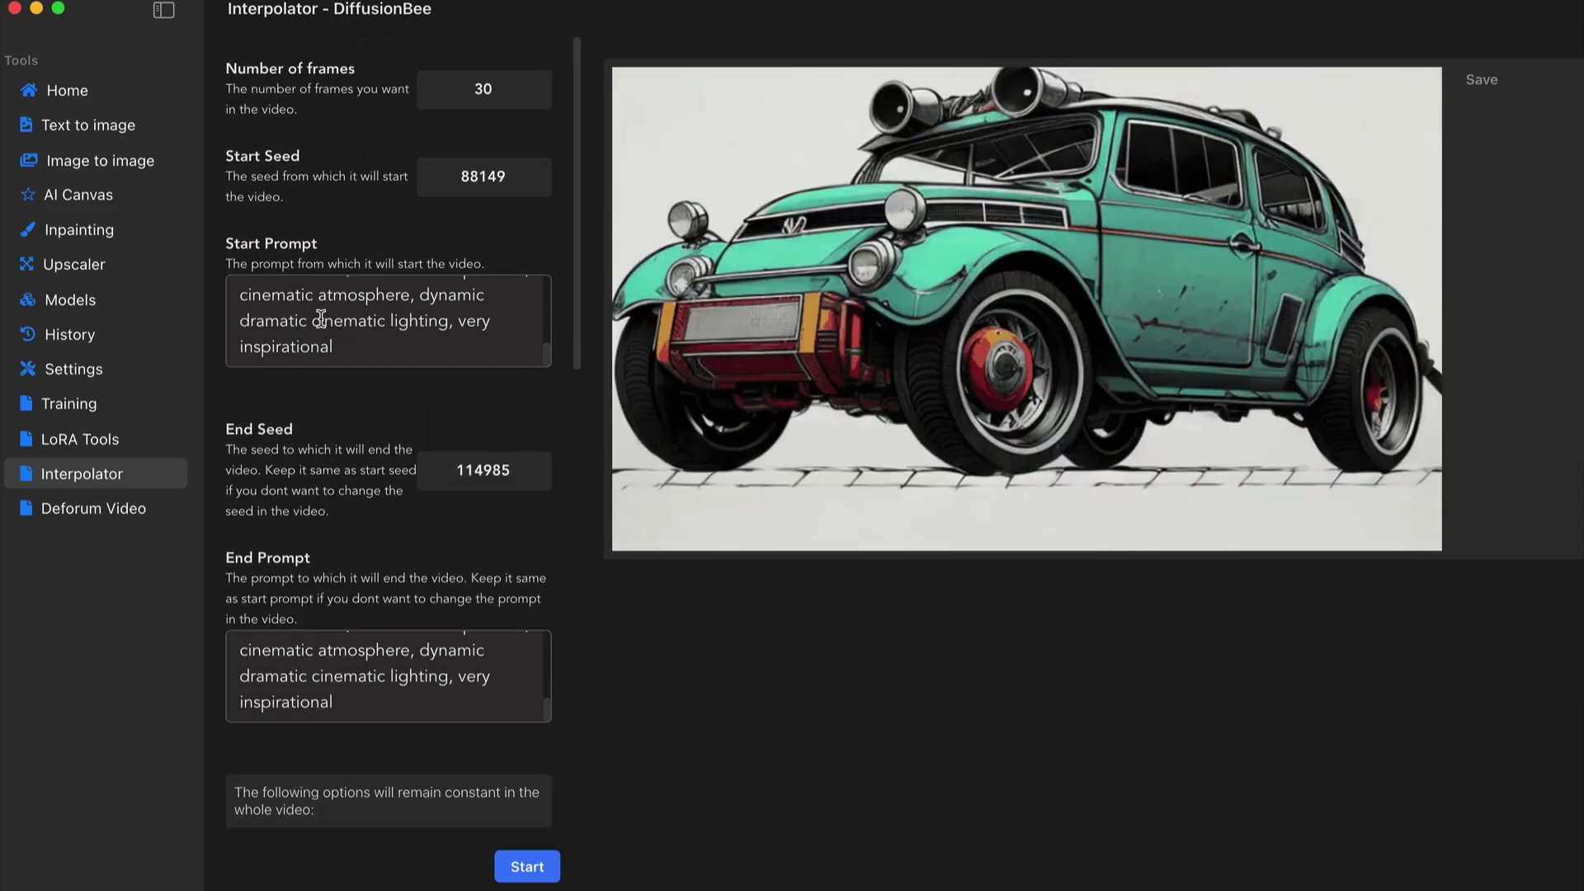
scroll(322, 317, up, 5)
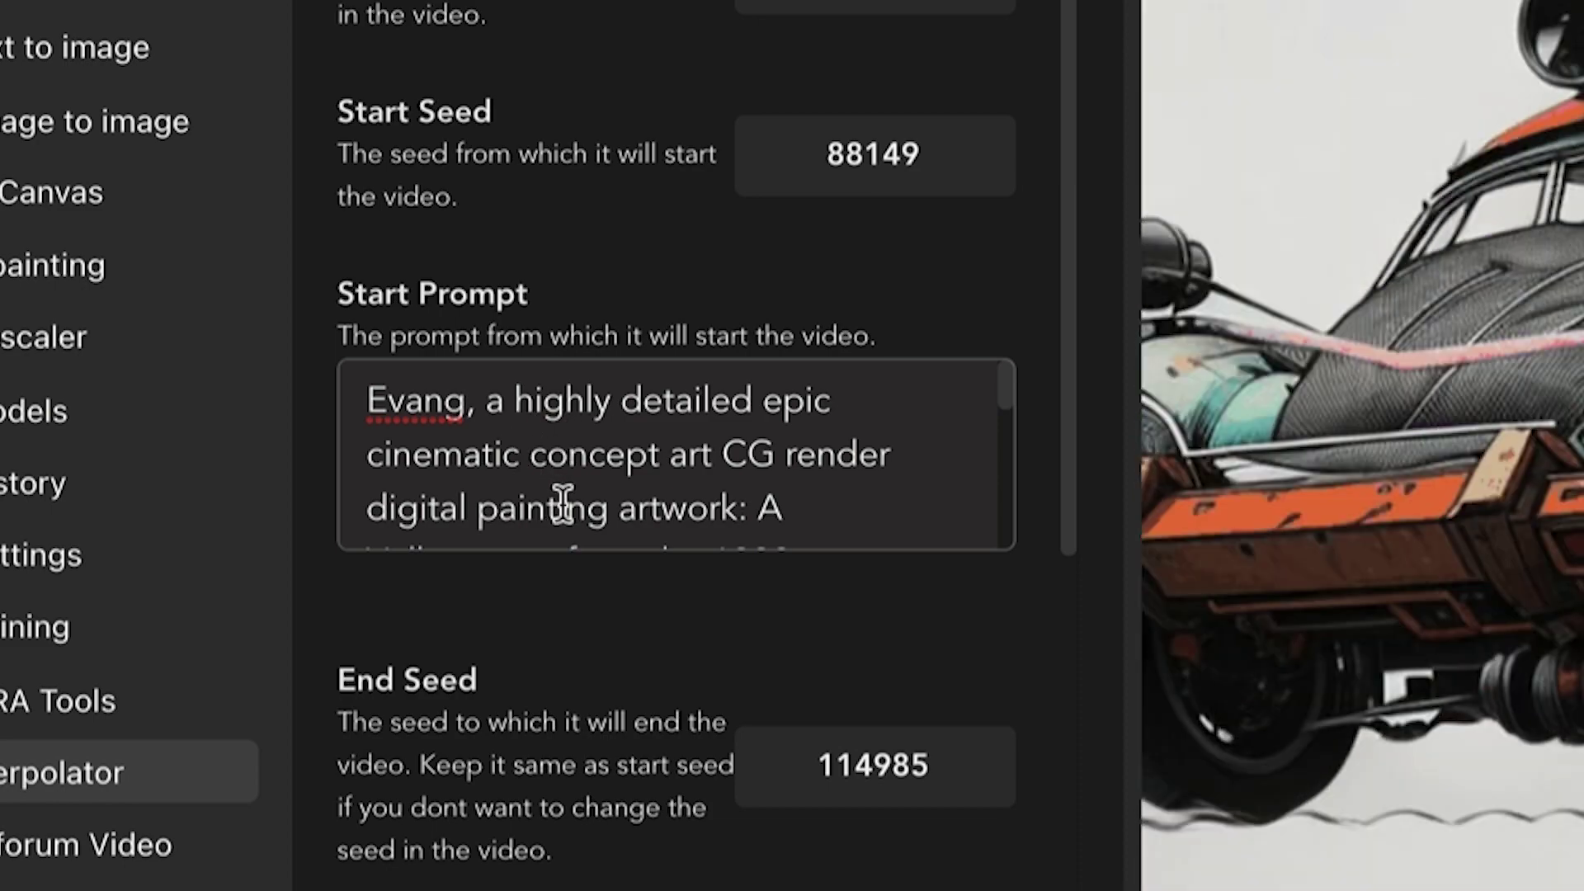
scroll(626, 507, down, 1)
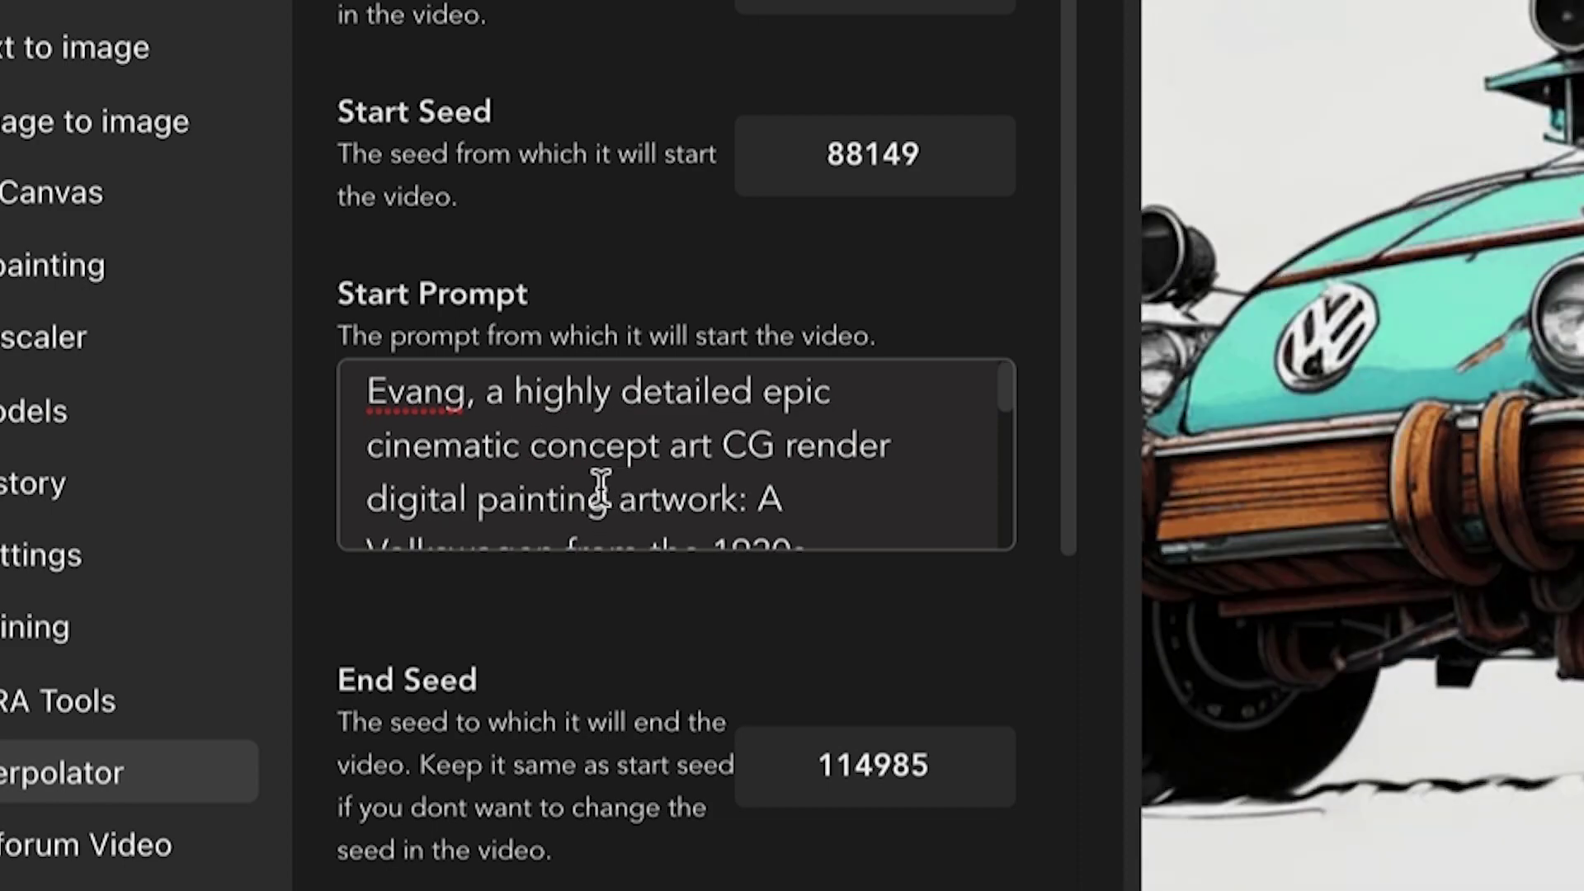
scroll(634, 489, down, 3)
scroll(578, 484, down, 4)
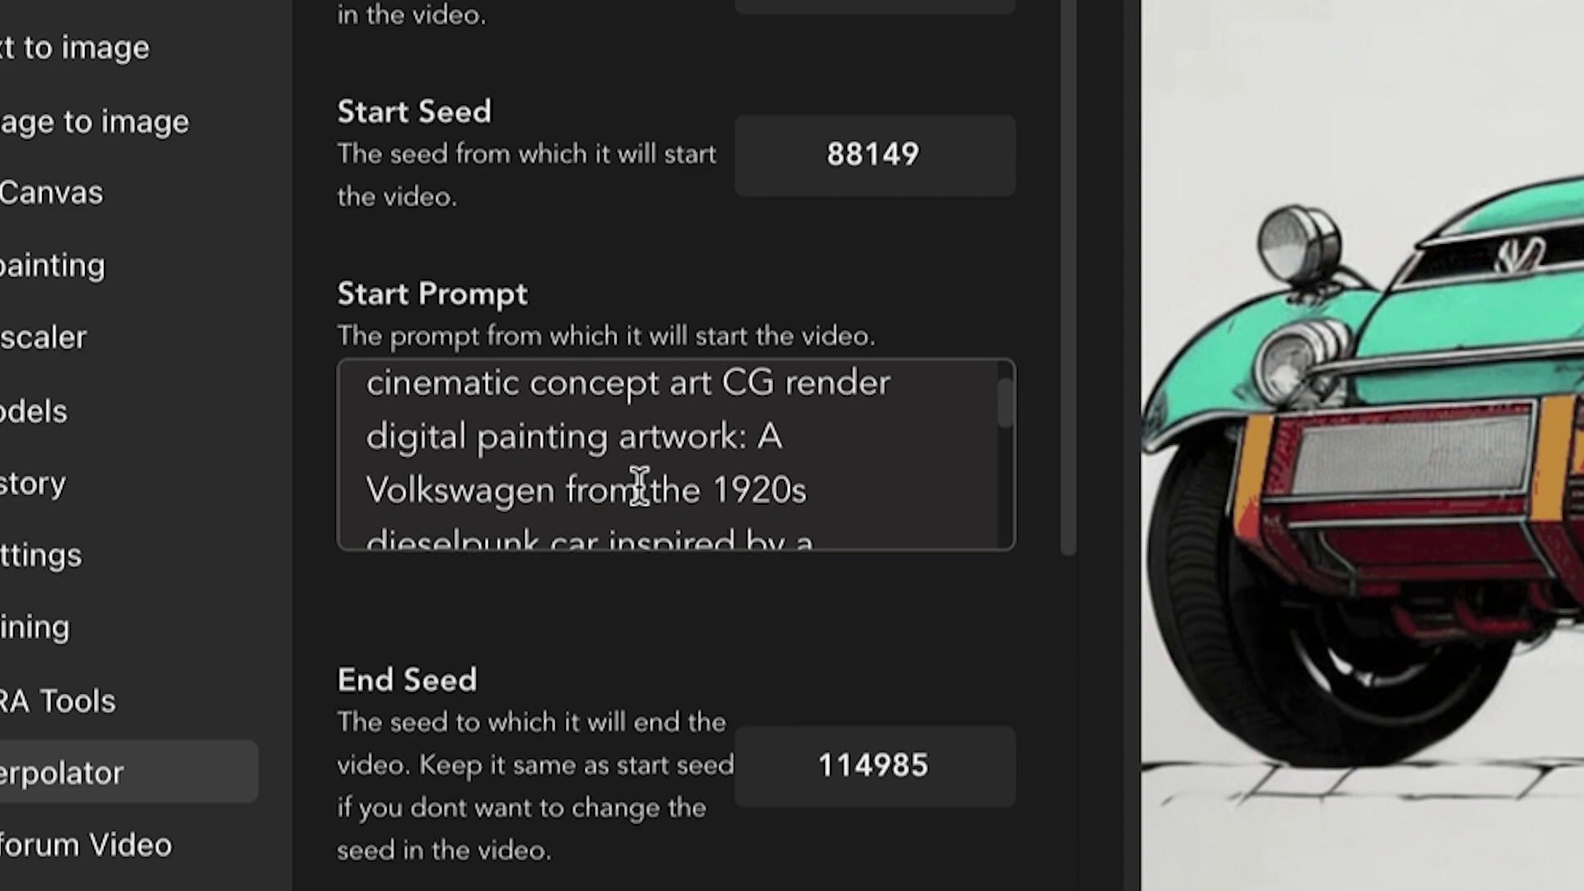
scroll(541, 477, down, 5)
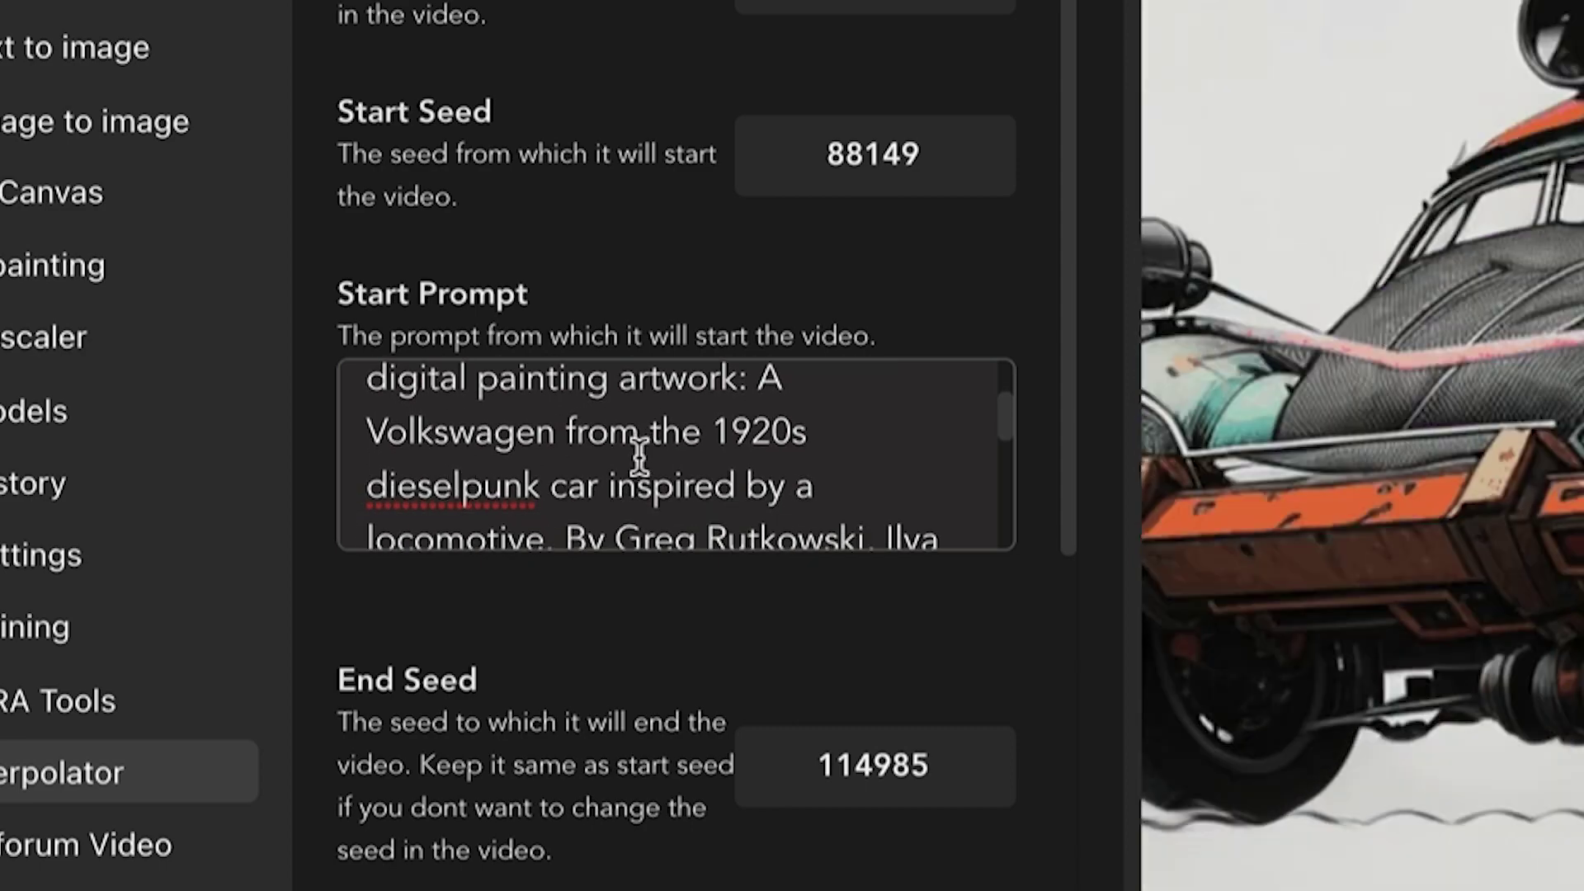
scroll(636, 457, down, 2)
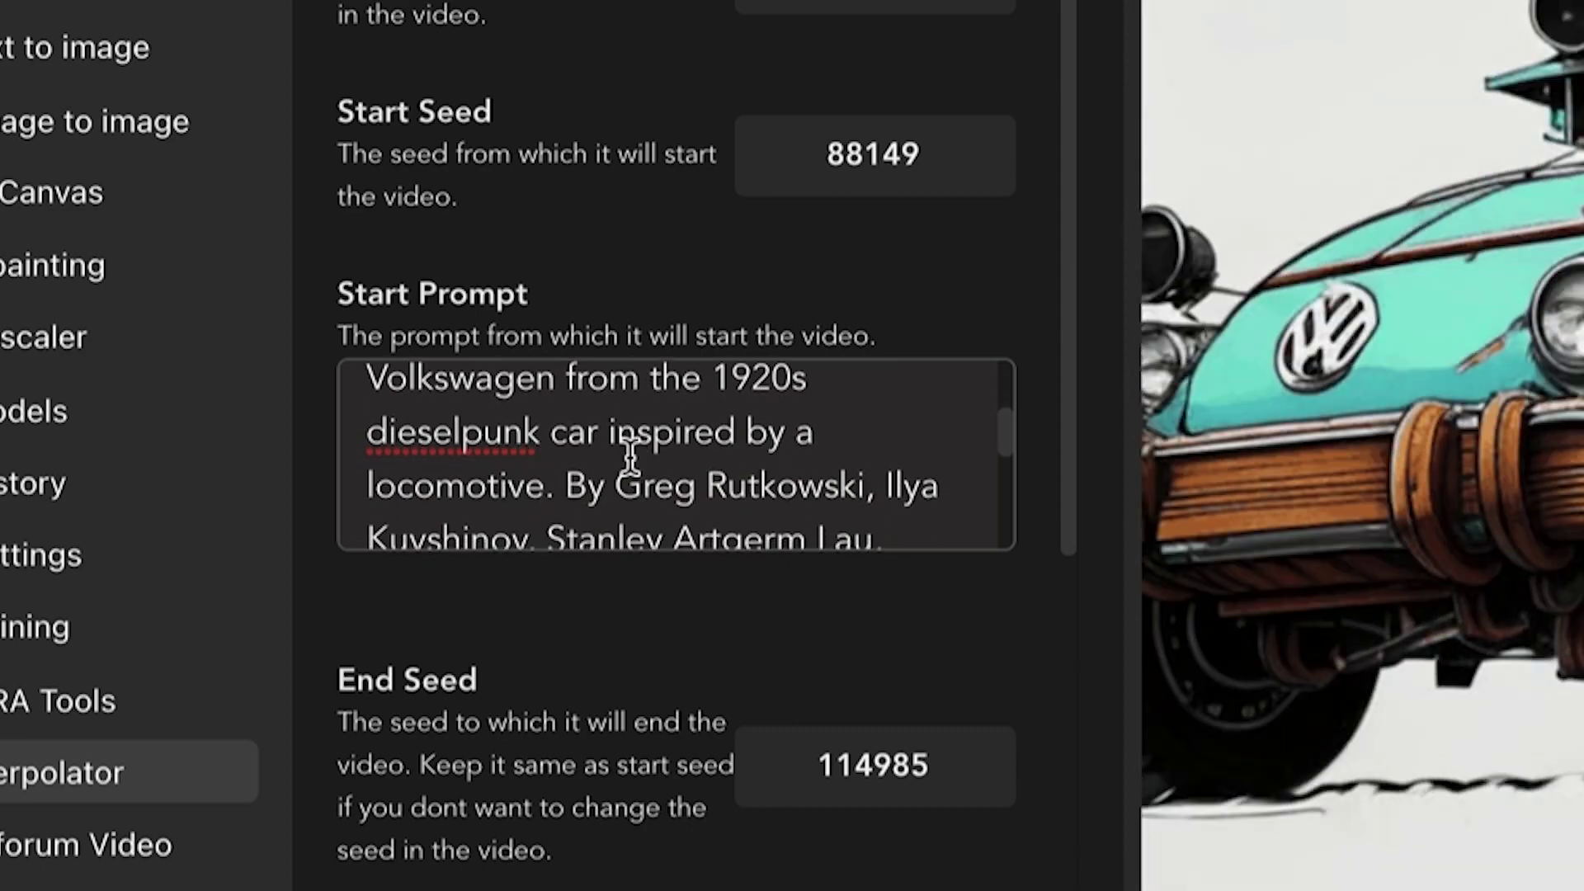
scroll(524, 520, down, 2)
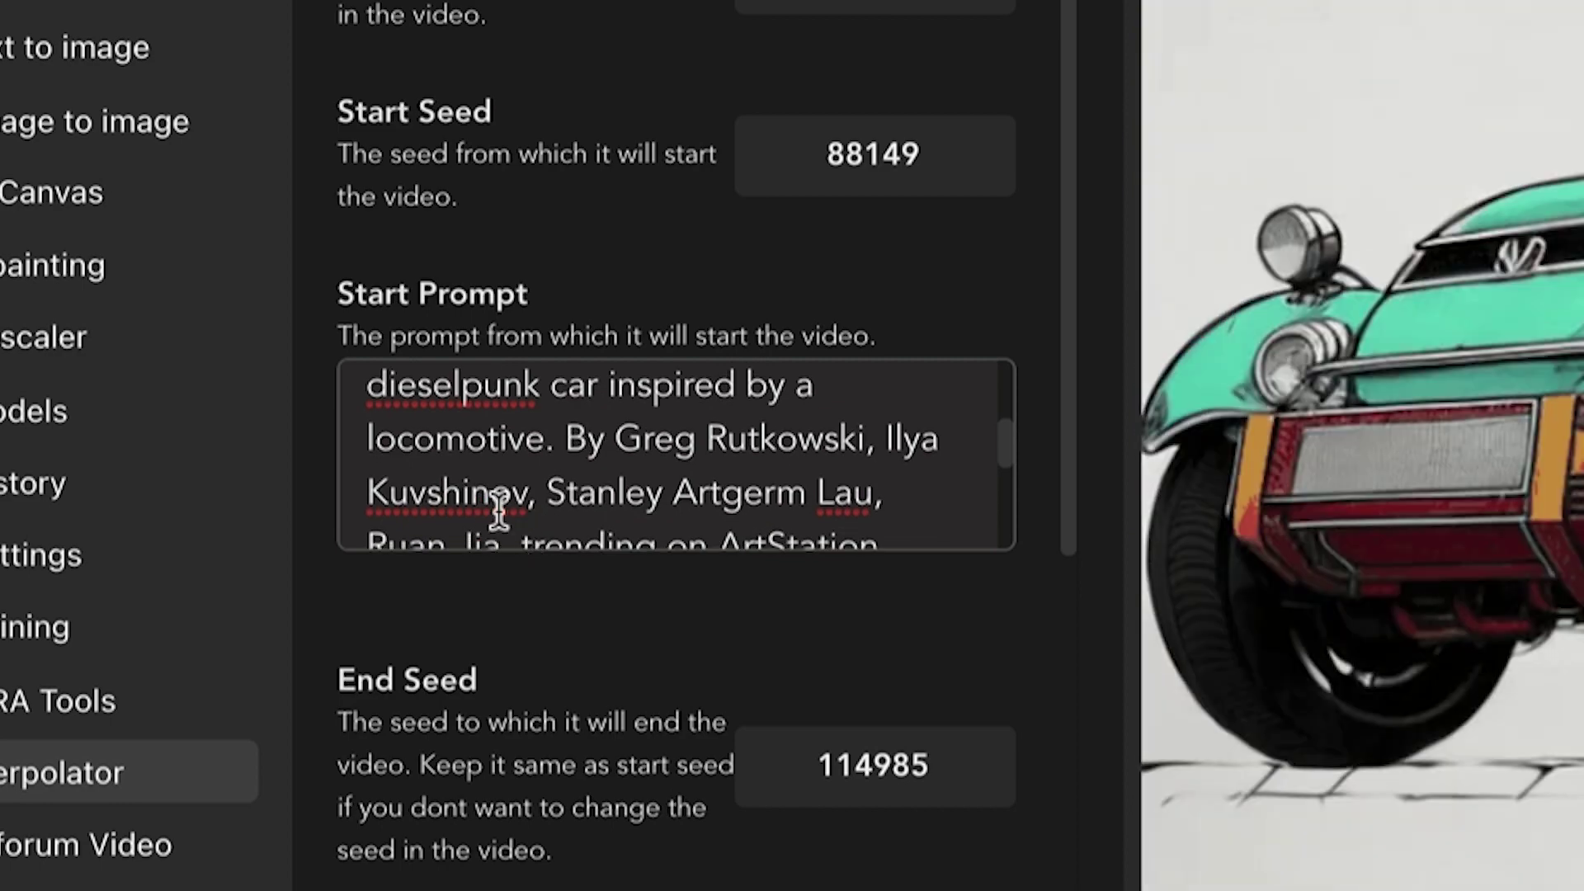
scroll(616, 442, down, 9)
scroll(617, 443, up, 8)
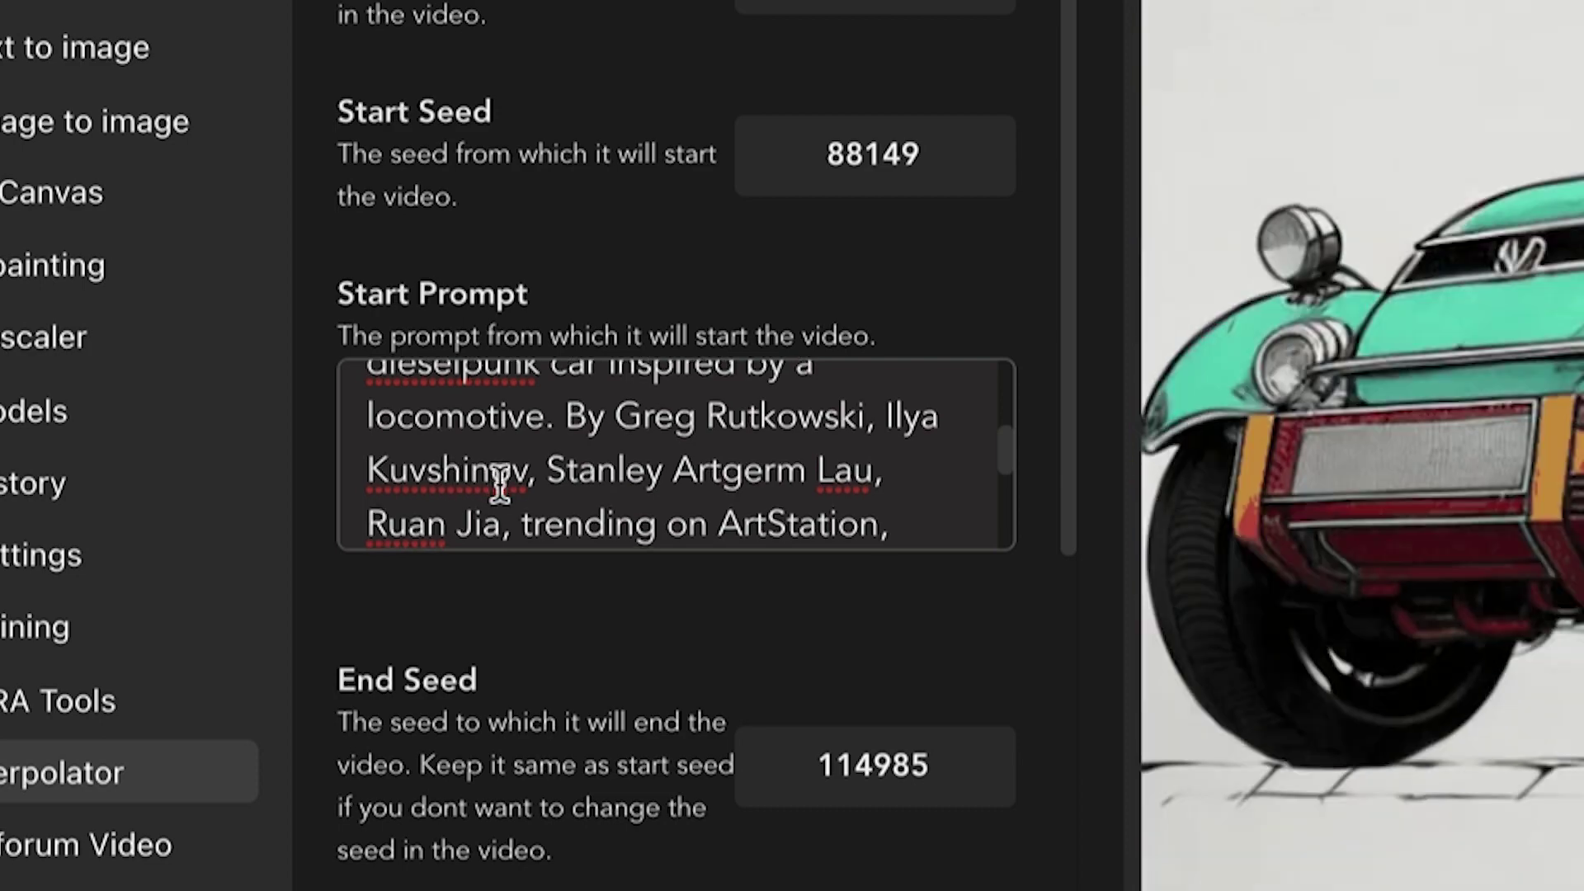
scroll(509, 486, down, 1)
scroll(551, 462, down, 1)
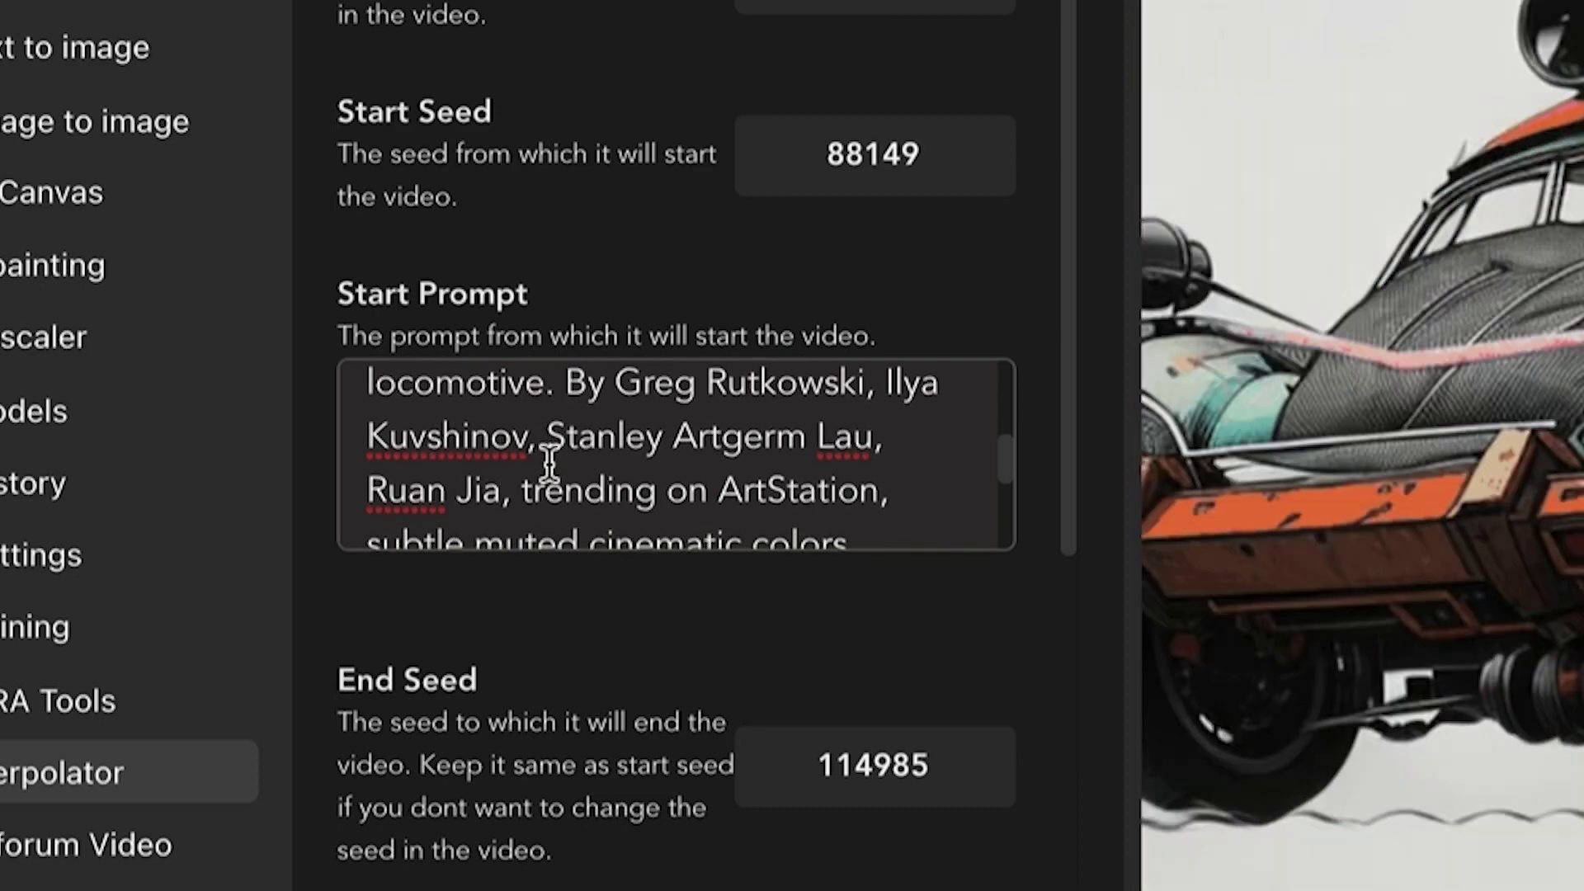
scroll(550, 465, down, 3)
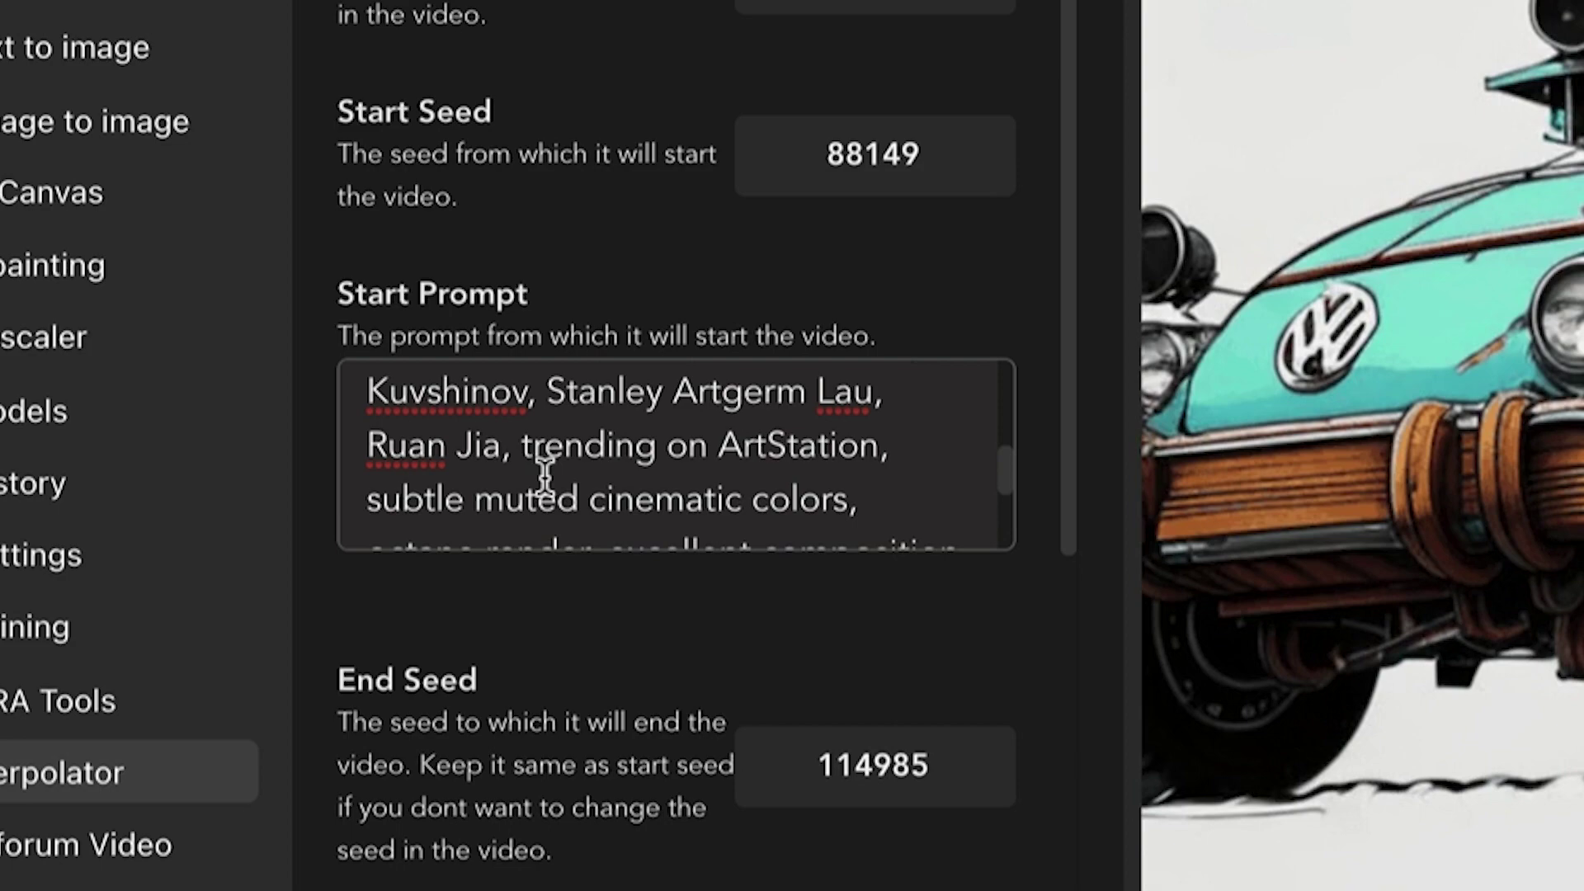
scroll(561, 471, down, 1)
scroll(486, 464, down, 2)
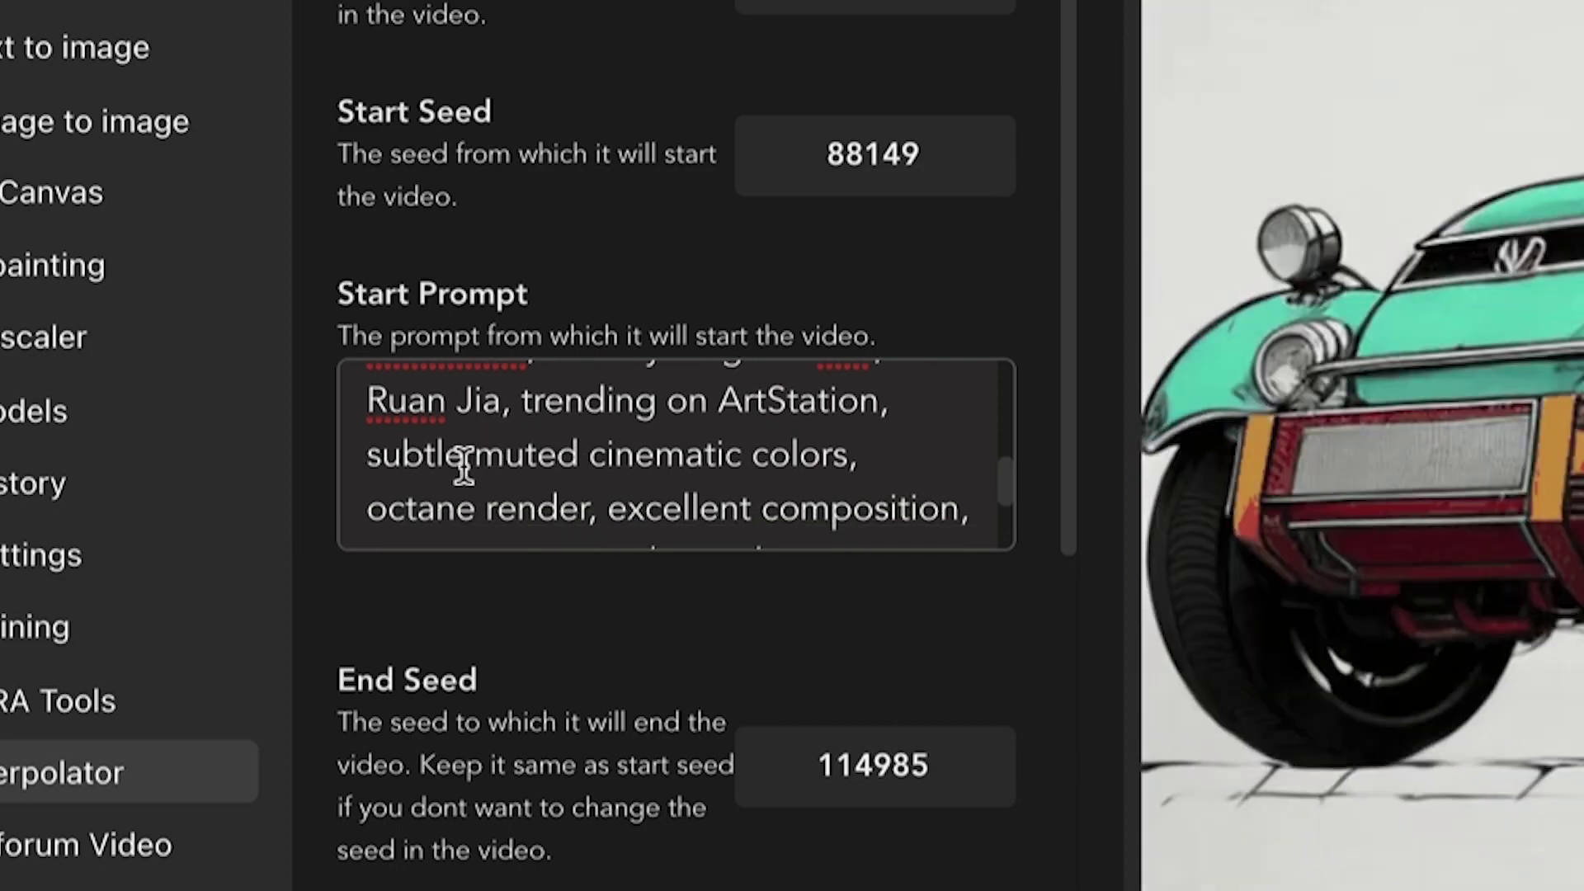
scroll(464, 466, down, 3)
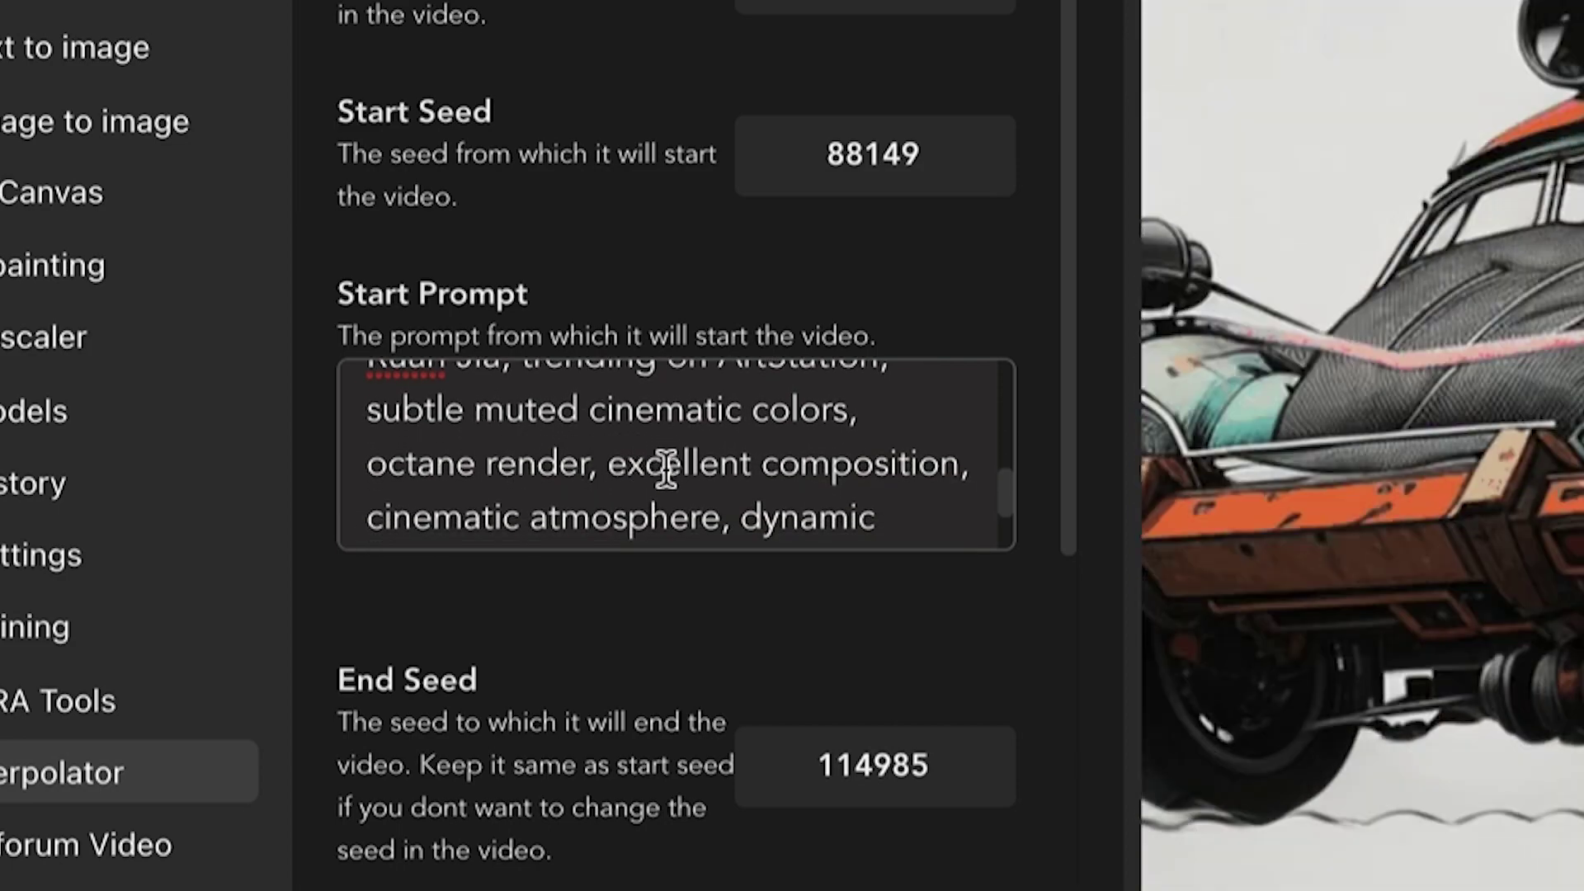
scroll(613, 487, down, 5)
scroll(610, 430, up, 1)
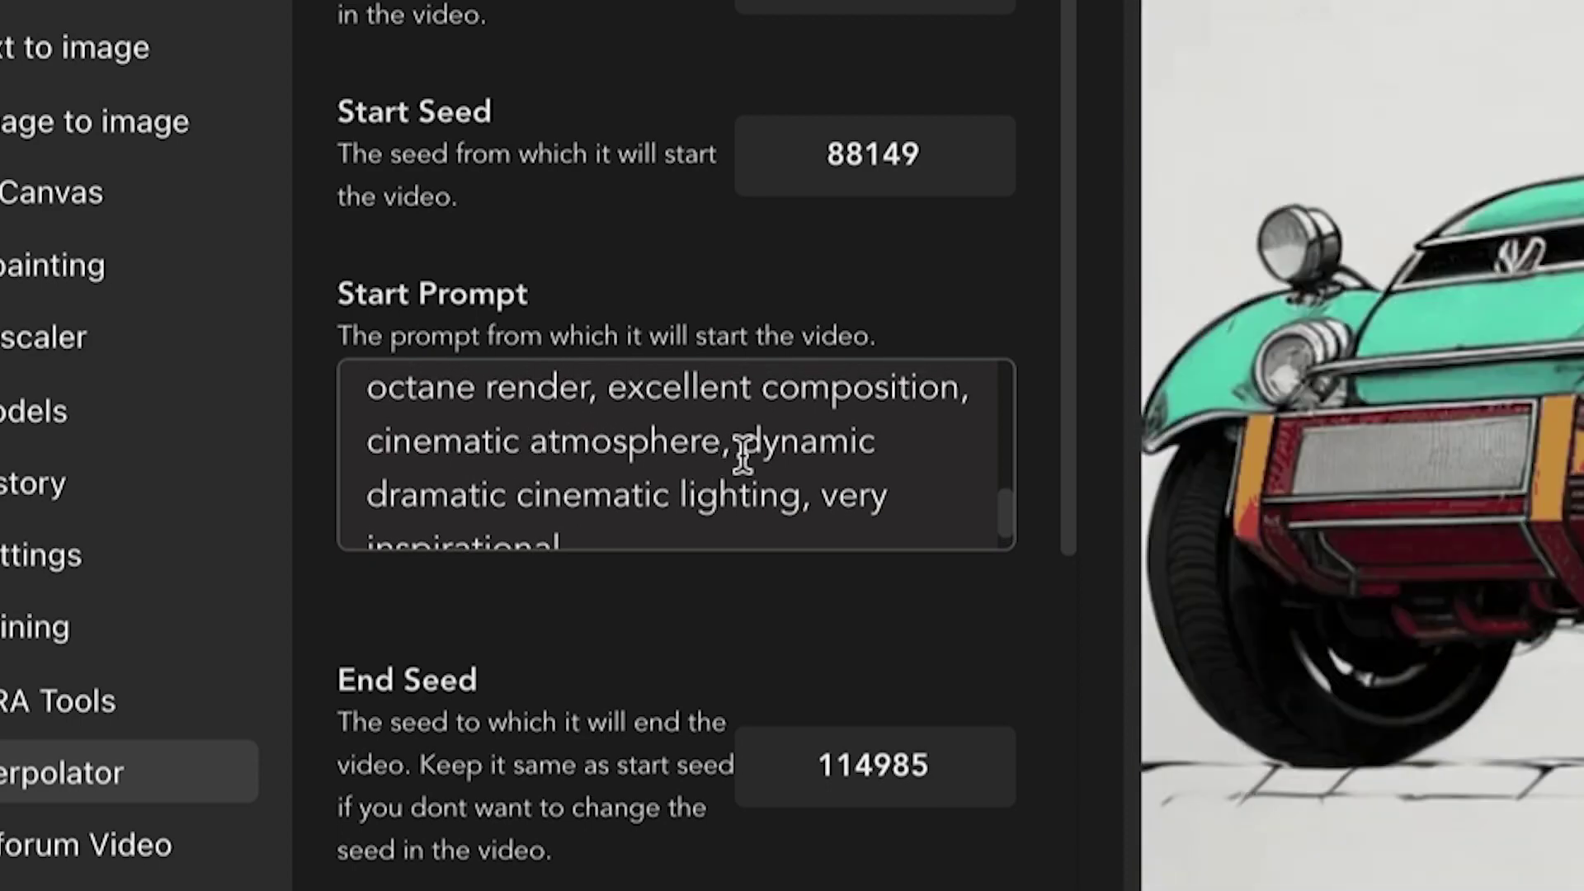
scroll(597, 482, down, 1)
scroll(596, 483, down, 2)
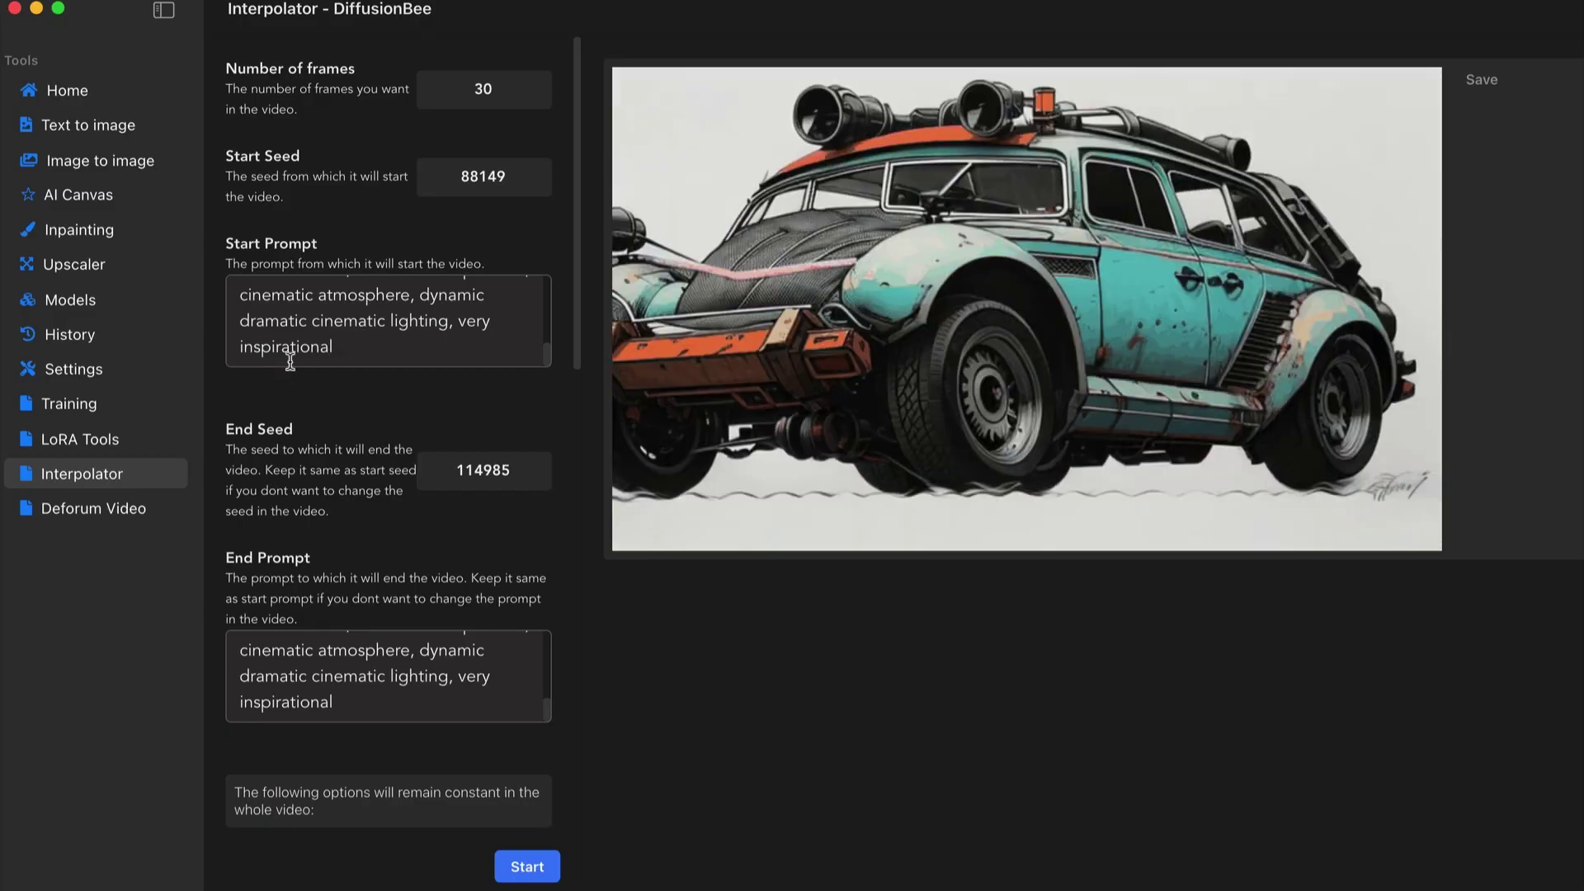
scroll(410, 326, down, 3)
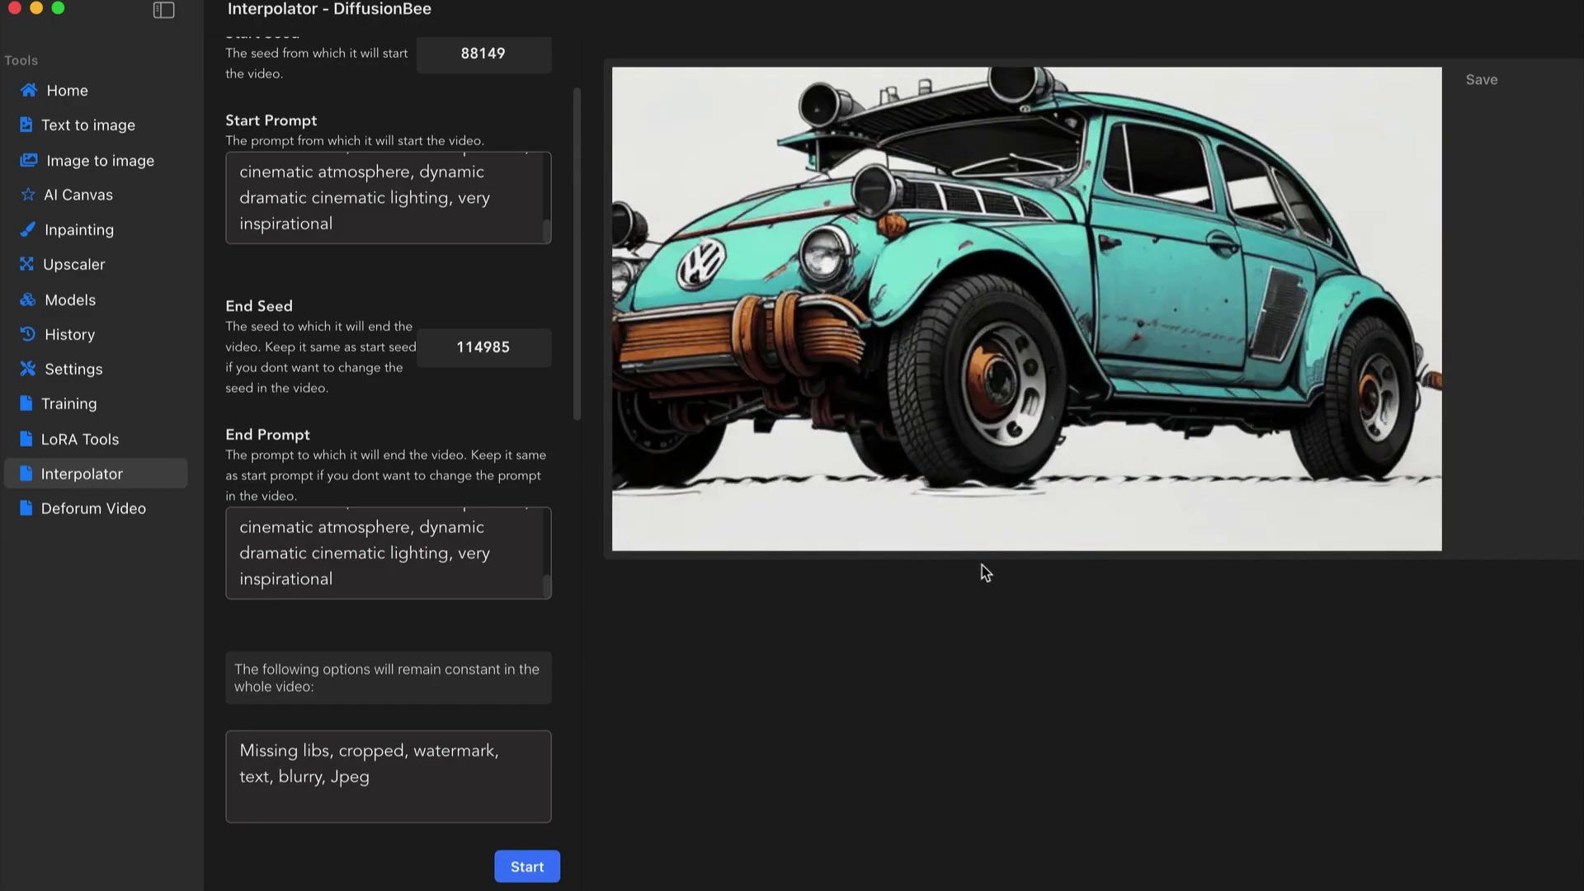
Read through the End Prompt and the other concept-art prompts.
scroll(368, 559, down, 1)
click(371, 548)
scroll(371, 549, up, 5)
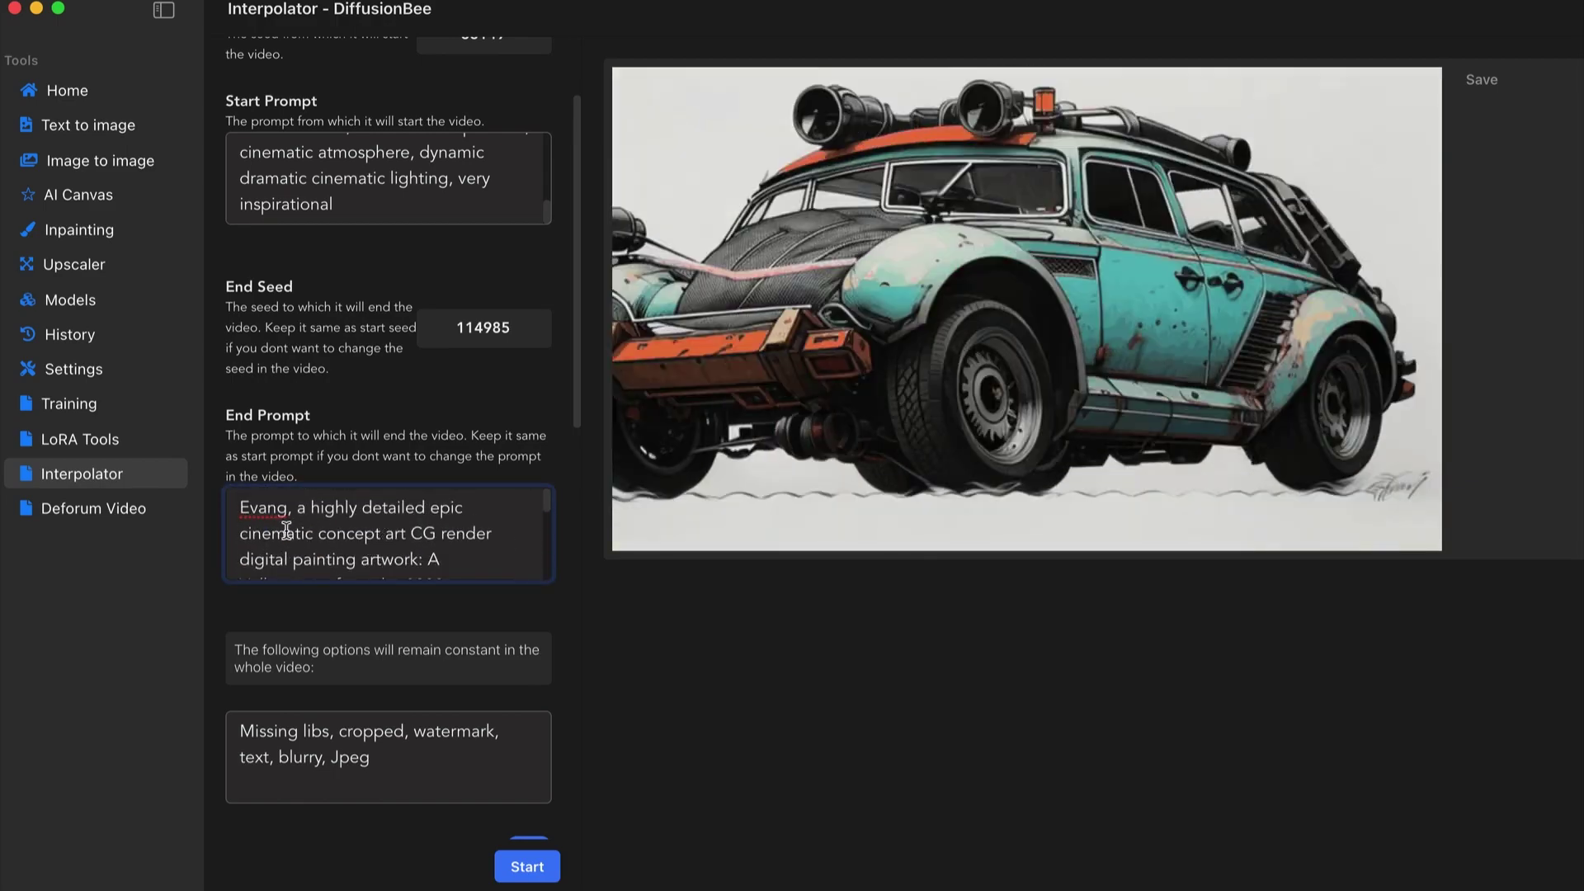
scroll(331, 524, down, 1)
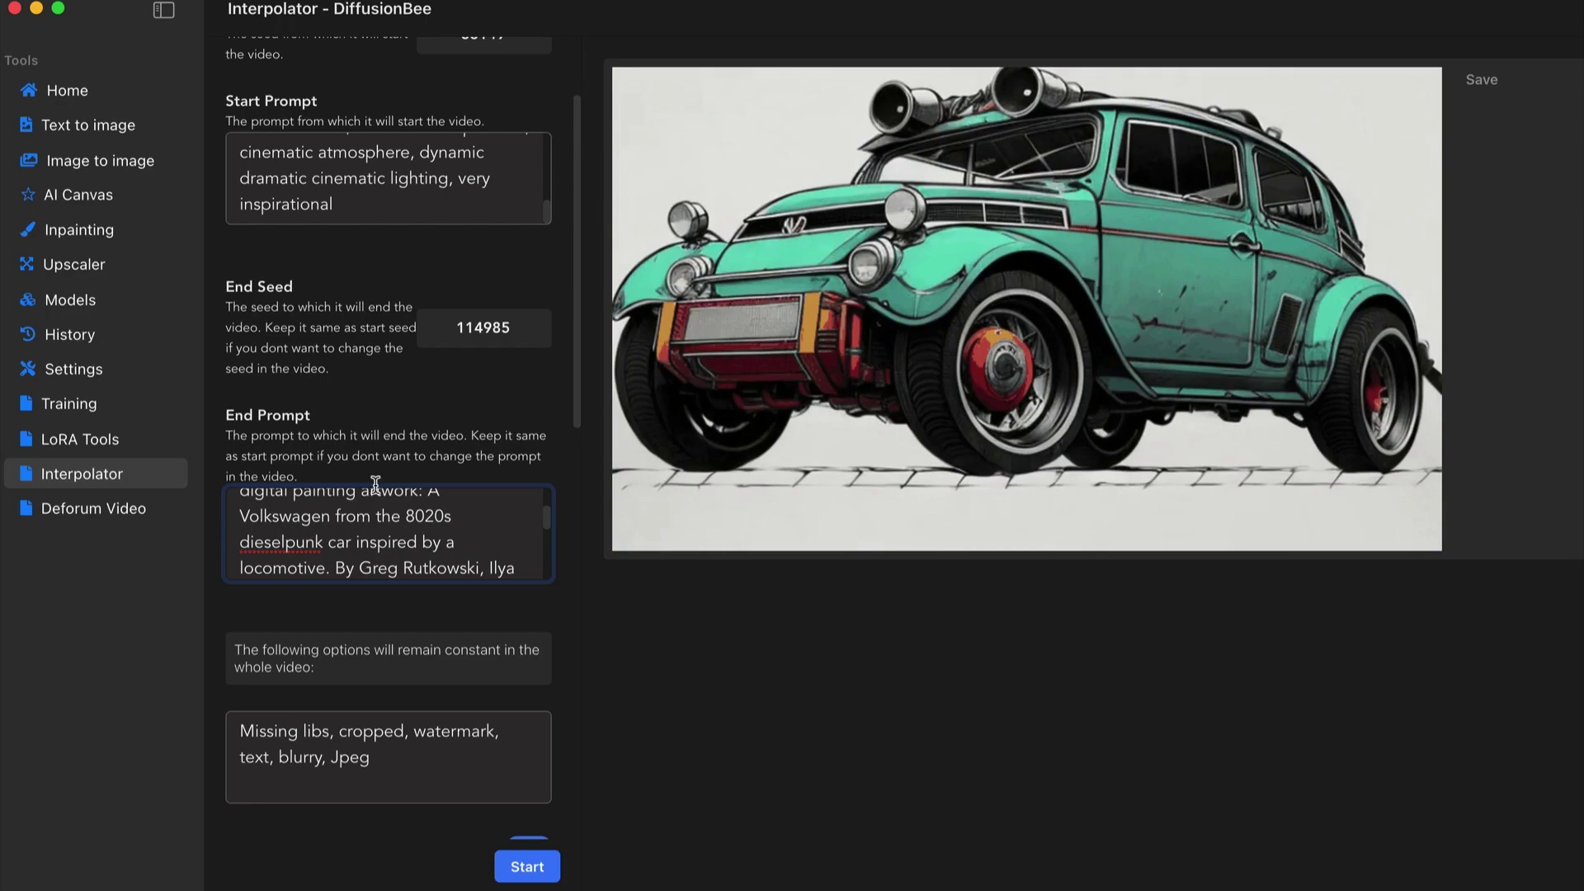
scroll(401, 192, up, 3)
scroll(402, 191, down, 1)
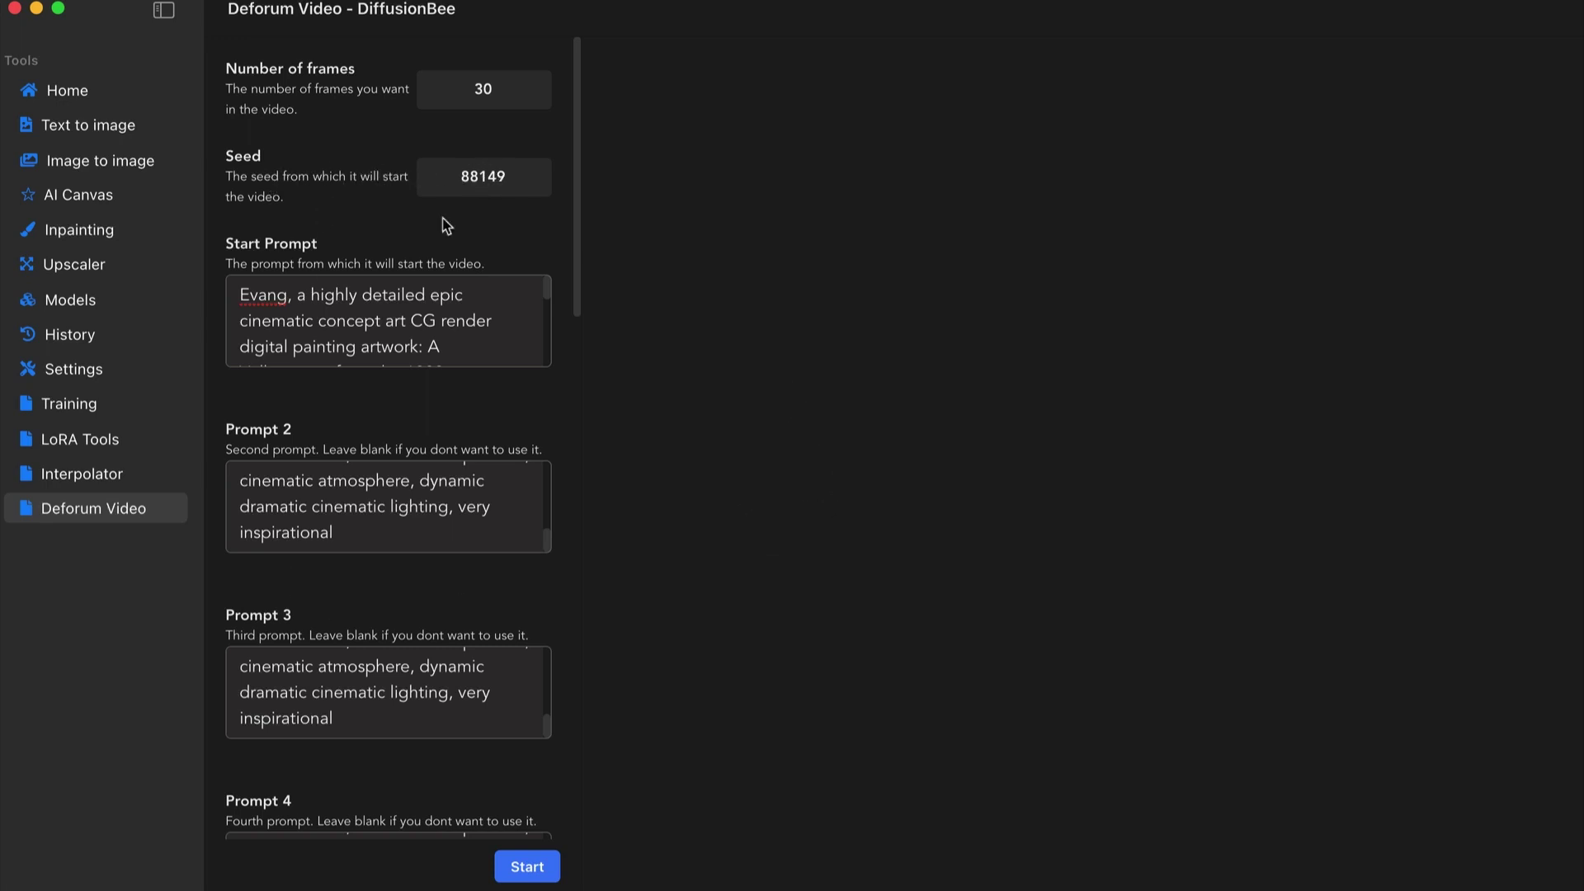
scroll(417, 498, down, 7)
scroll(421, 499, down, 10)
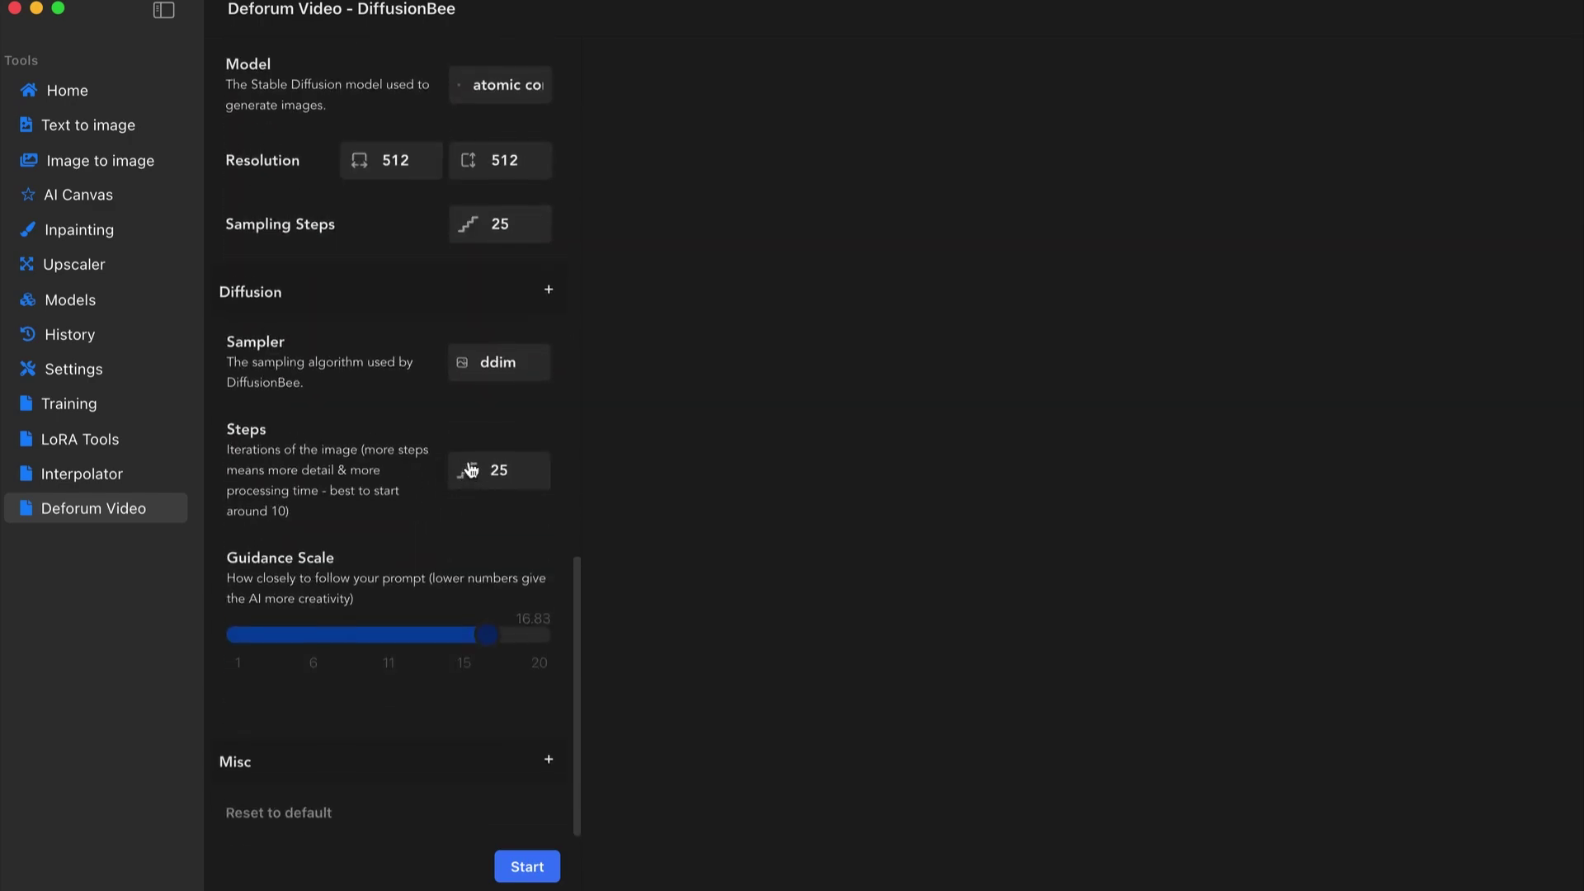
scroll(465, 464, up, 5)
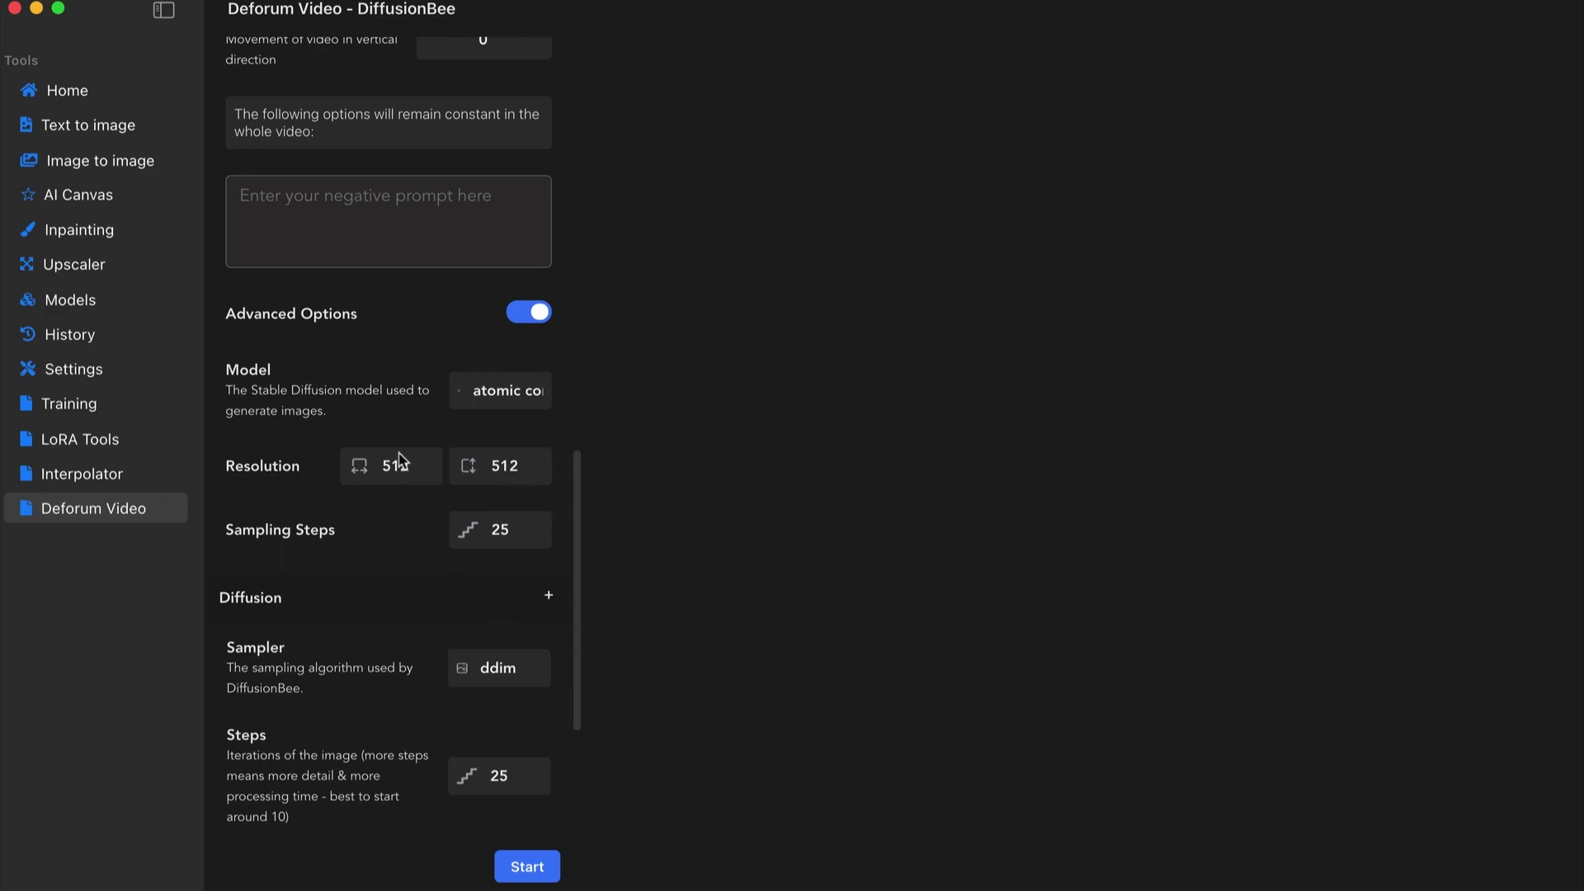
Return to the Interpolator and check its 30-frame settings, resolution and steps.
click(73, 475)
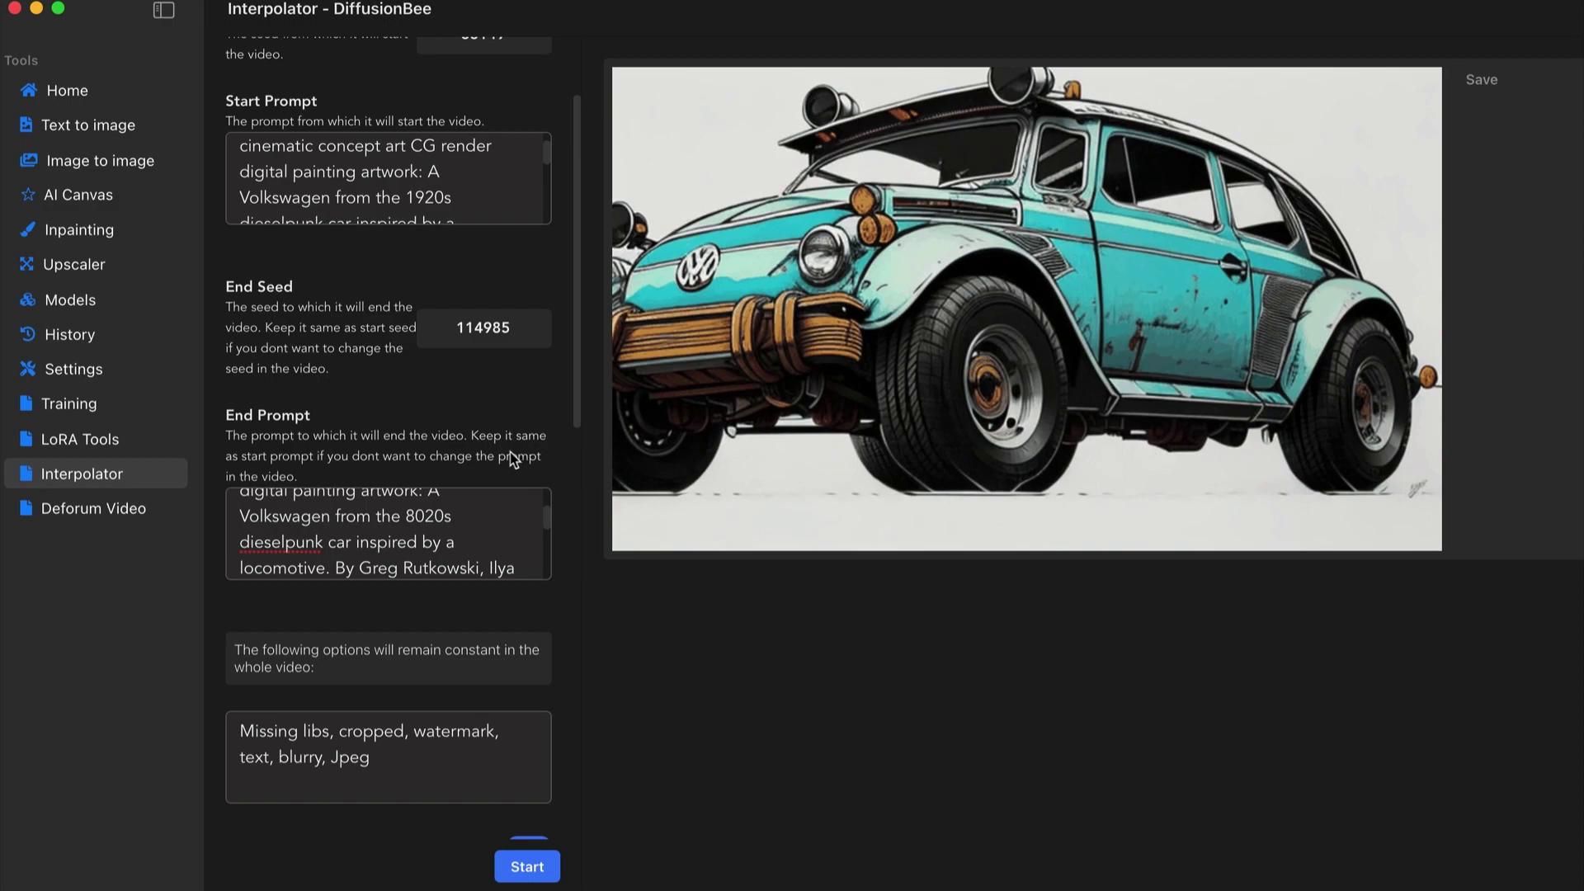
scroll(459, 448, up, 3)
scroll(450, 440, down, 10)
scroll(450, 440, down, 3)
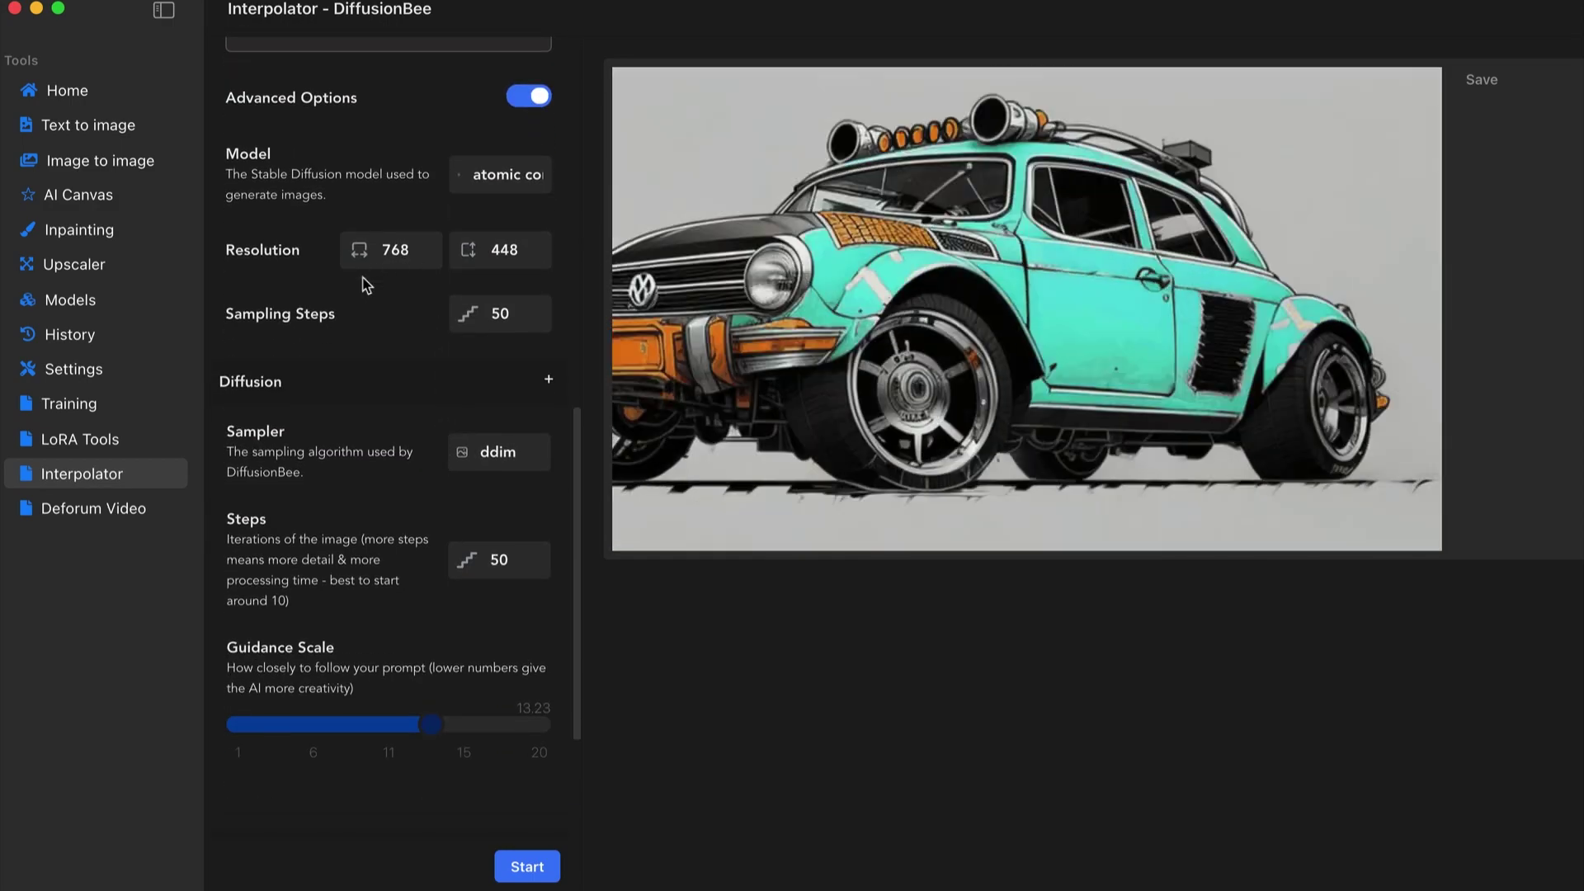
scroll(399, 495, up, 2)
scroll(400, 489, up, 10)
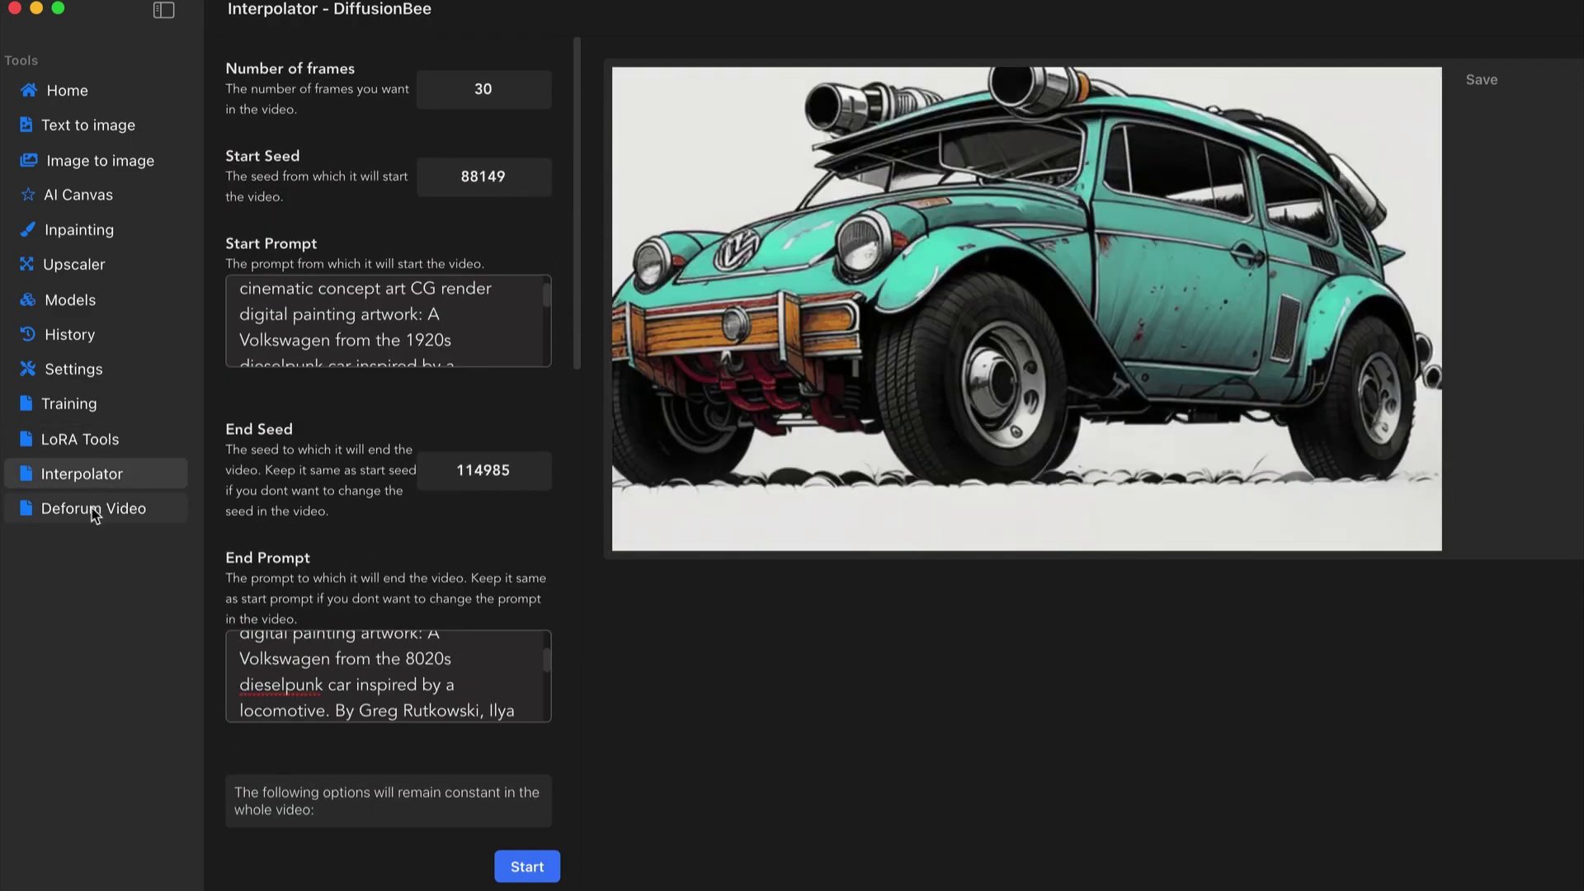
Review the Deforum Video prompts, zoom .5, sine Movement X and 768 × 448 resolution.
click(94, 509)
scroll(419, 427, up, 10)
scroll(419, 426, up, 5)
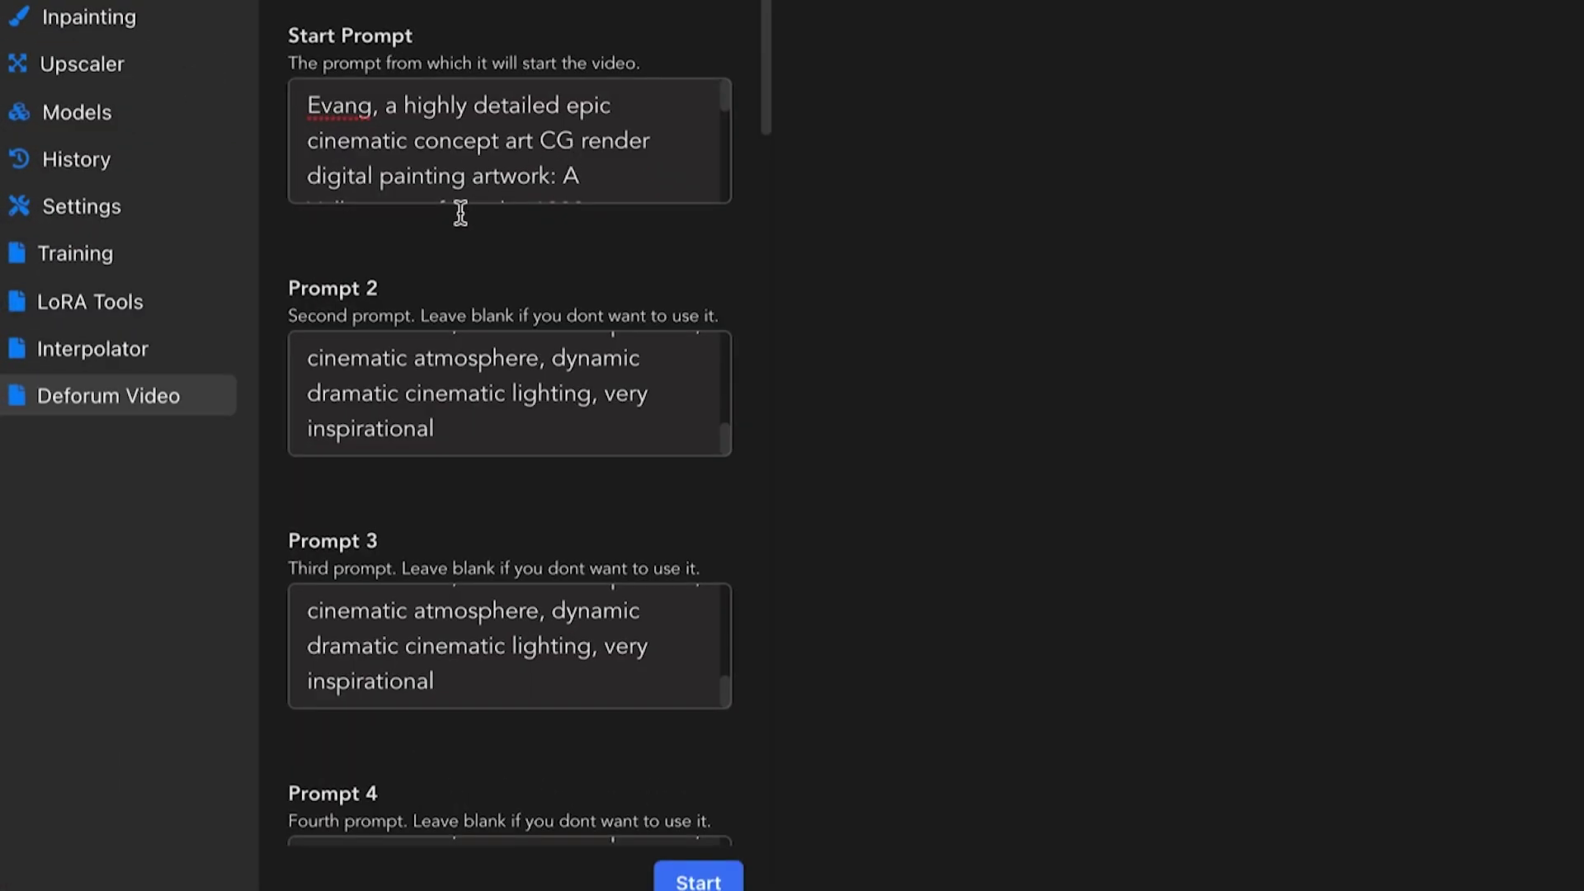
scroll(603, 157, down, 5)
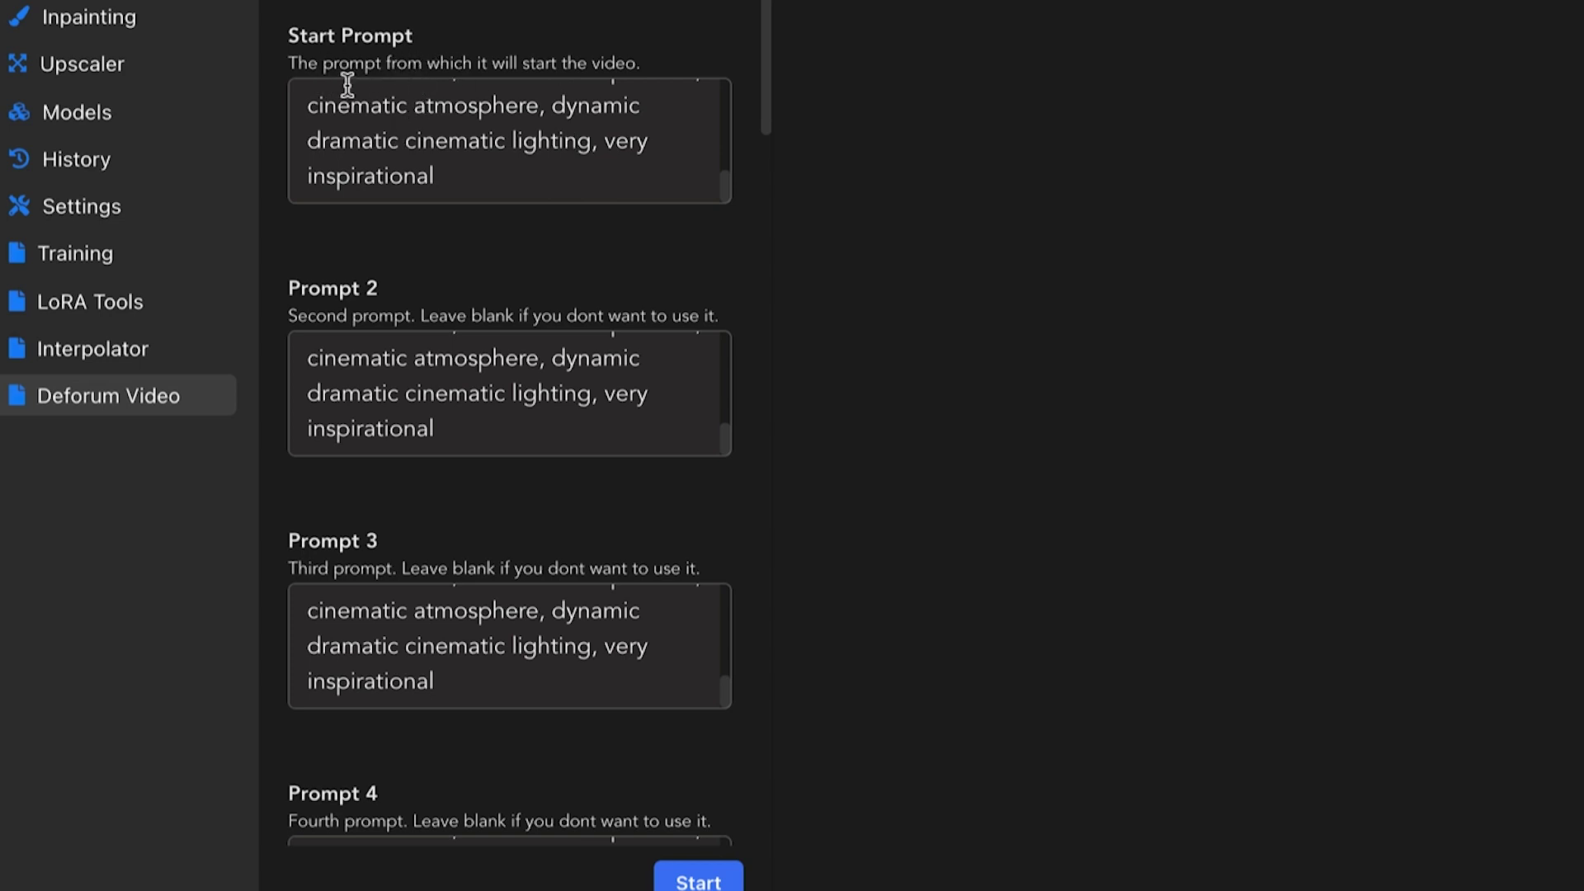
scroll(425, 128, up, 5)
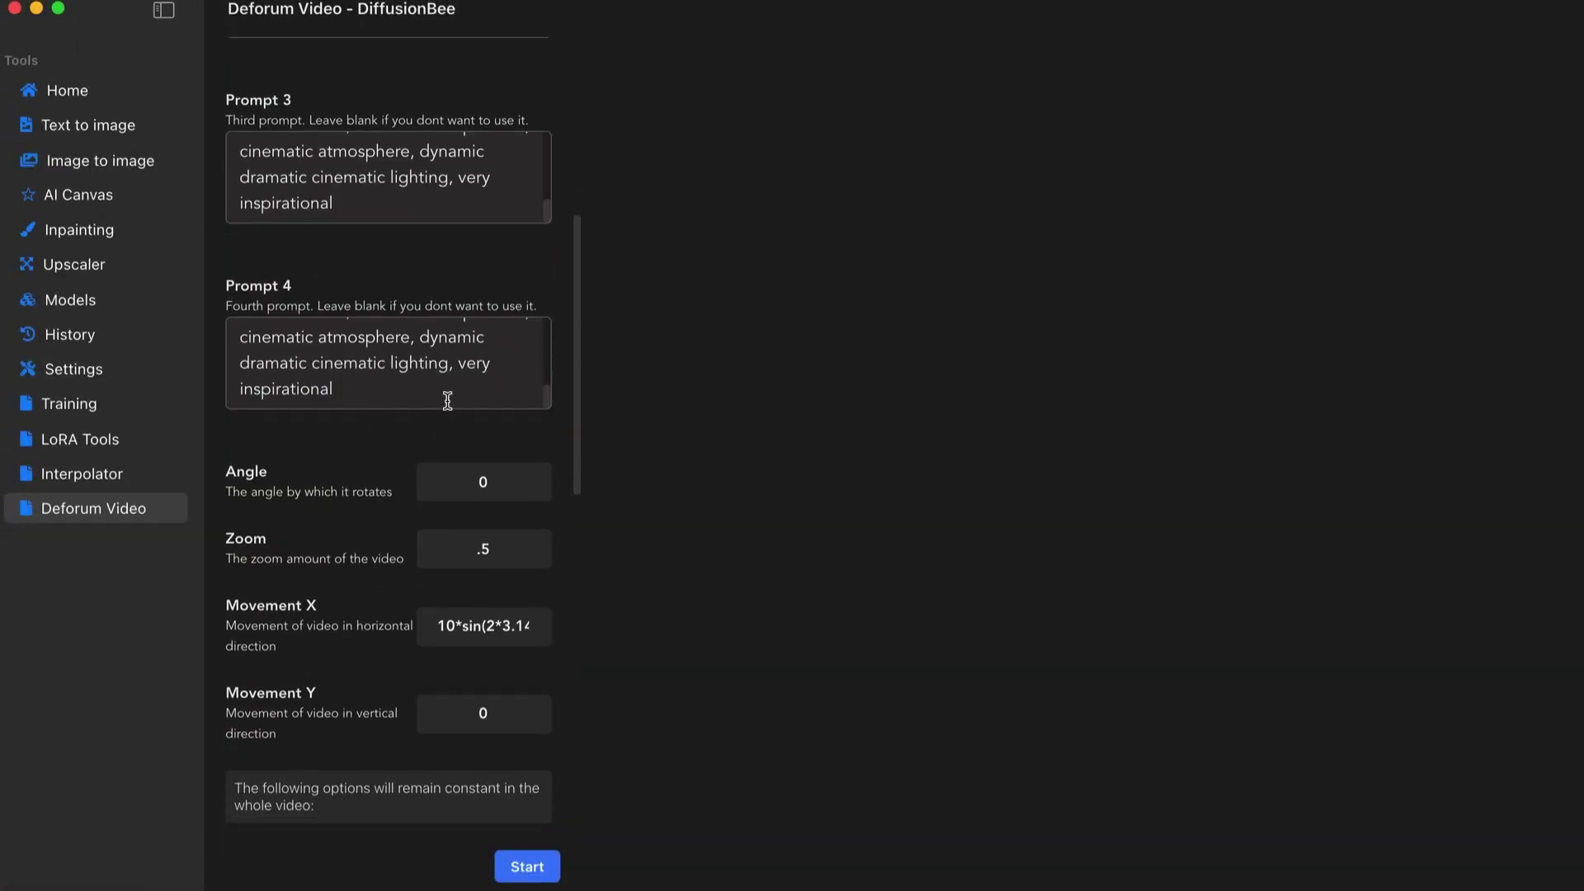
scroll(447, 401, down, 2)
scroll(454, 262, up, 1)
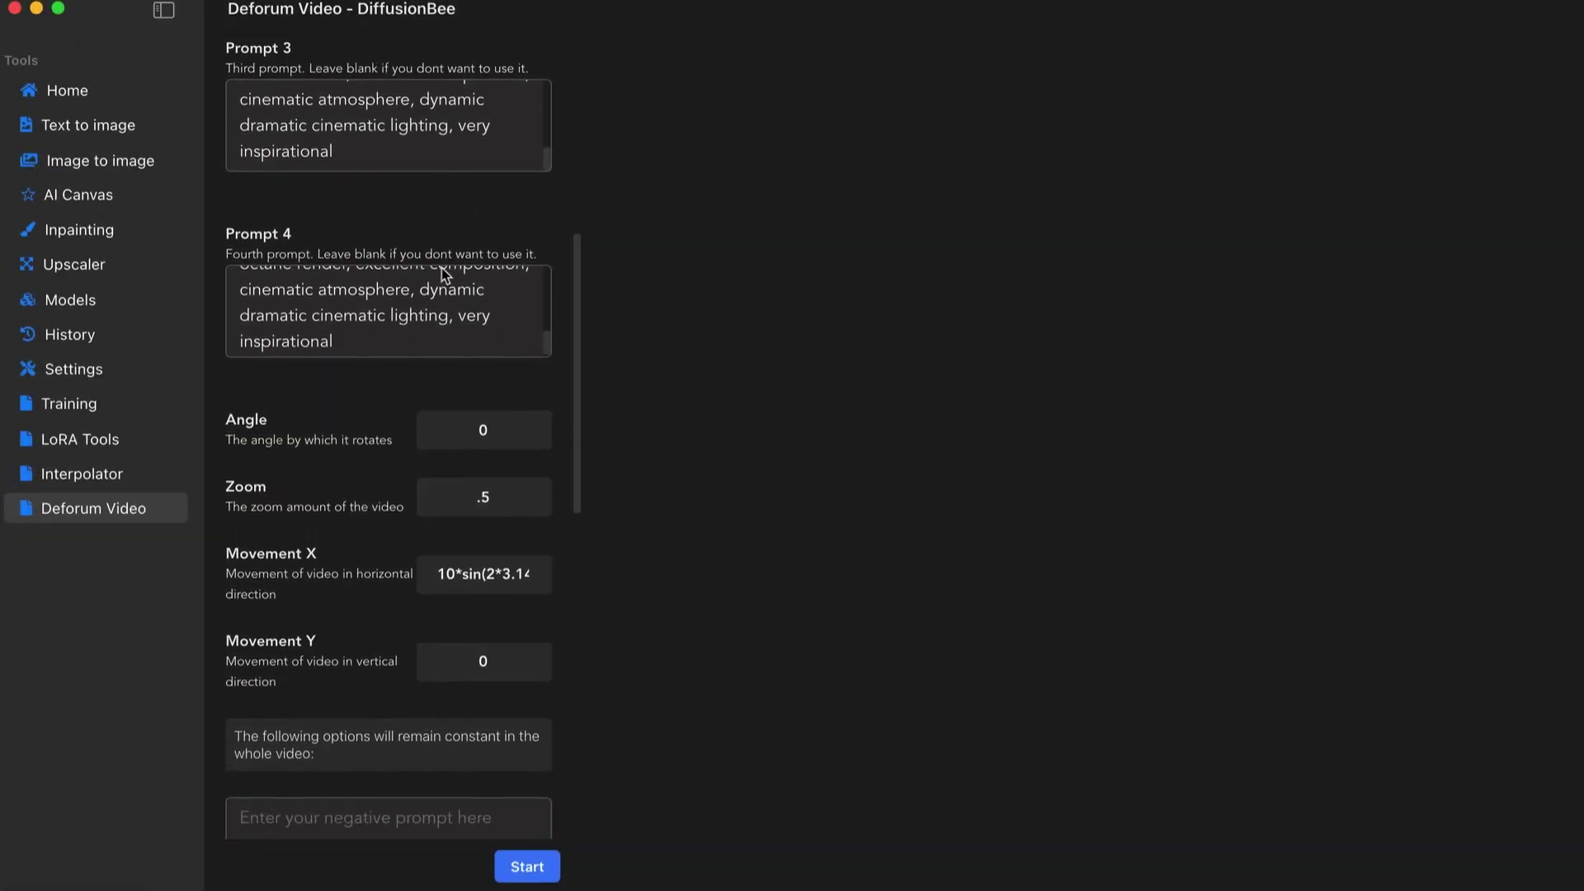
scroll(442, 268, up, 7)
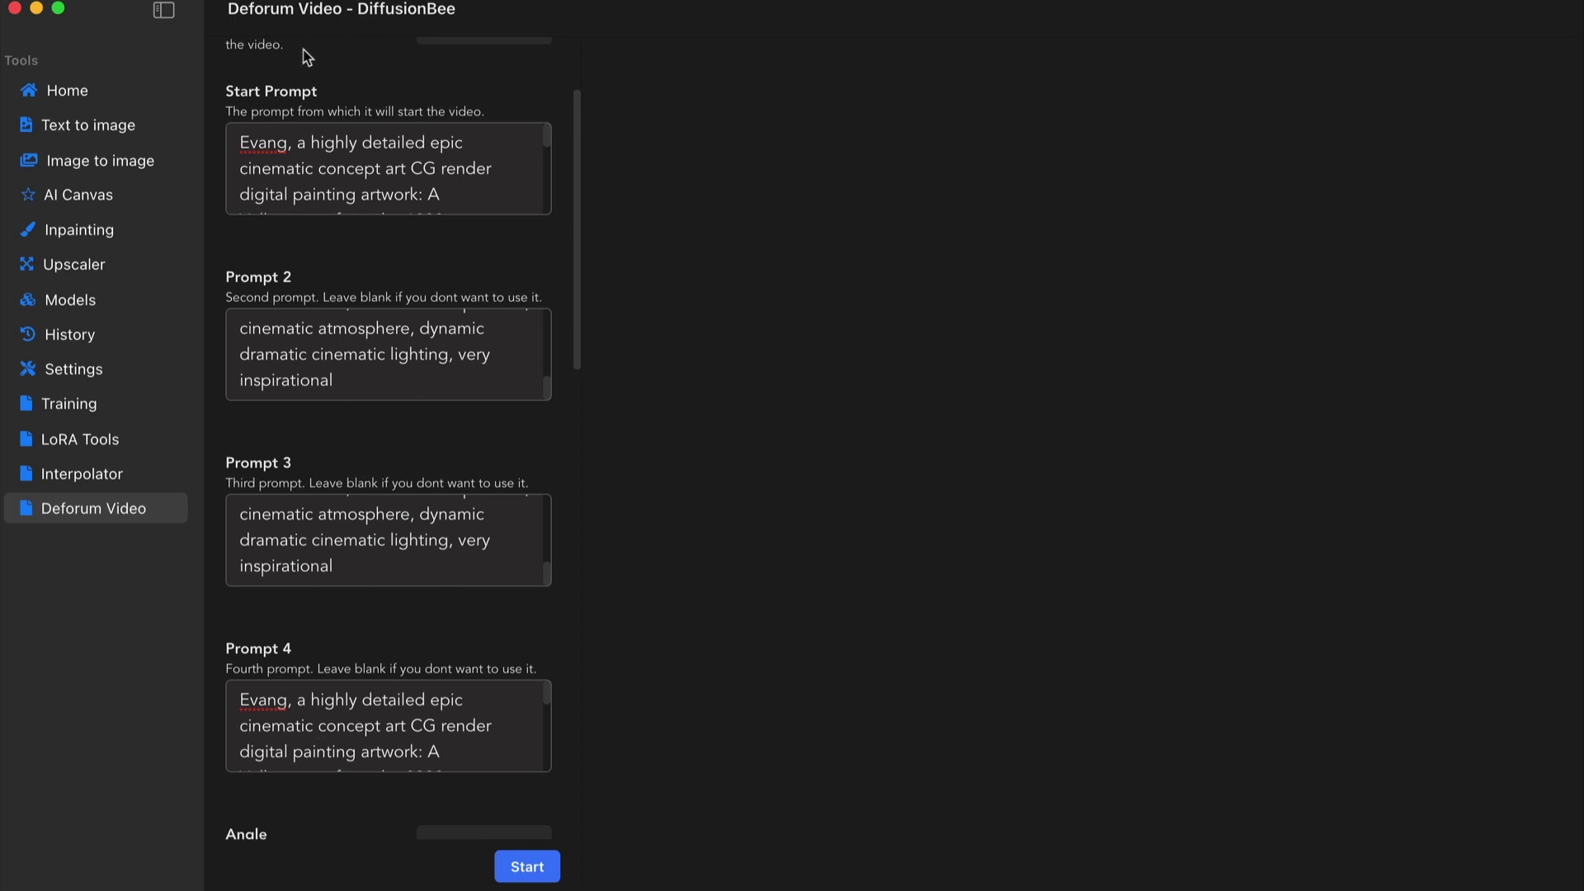
scroll(343, 130, down, 5)
scroll(354, 354, down, 5)
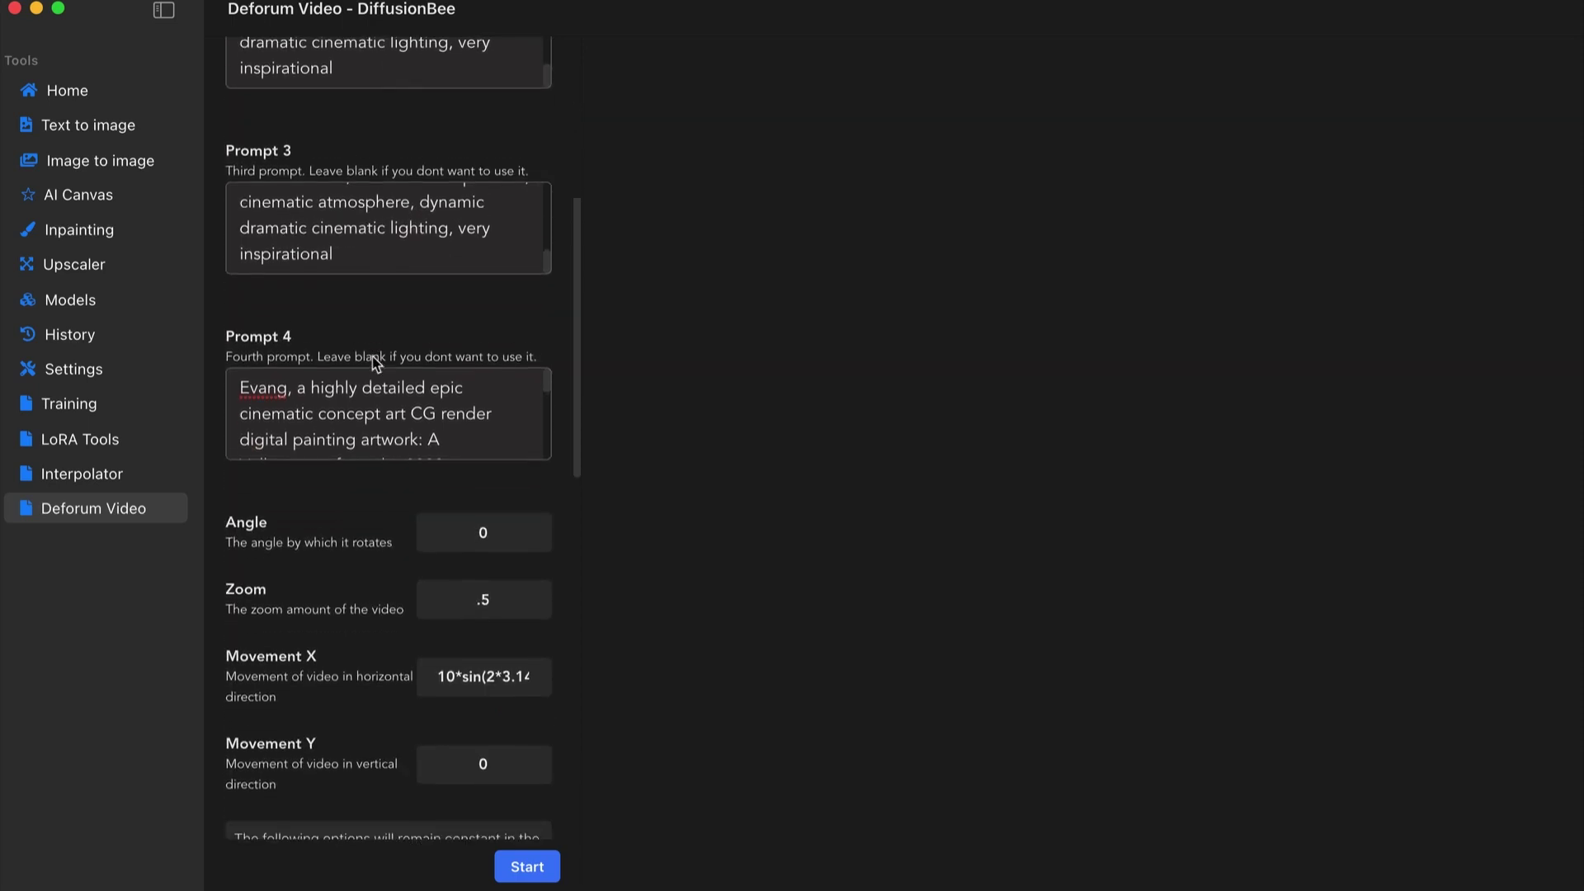
scroll(375, 363, down, 4)
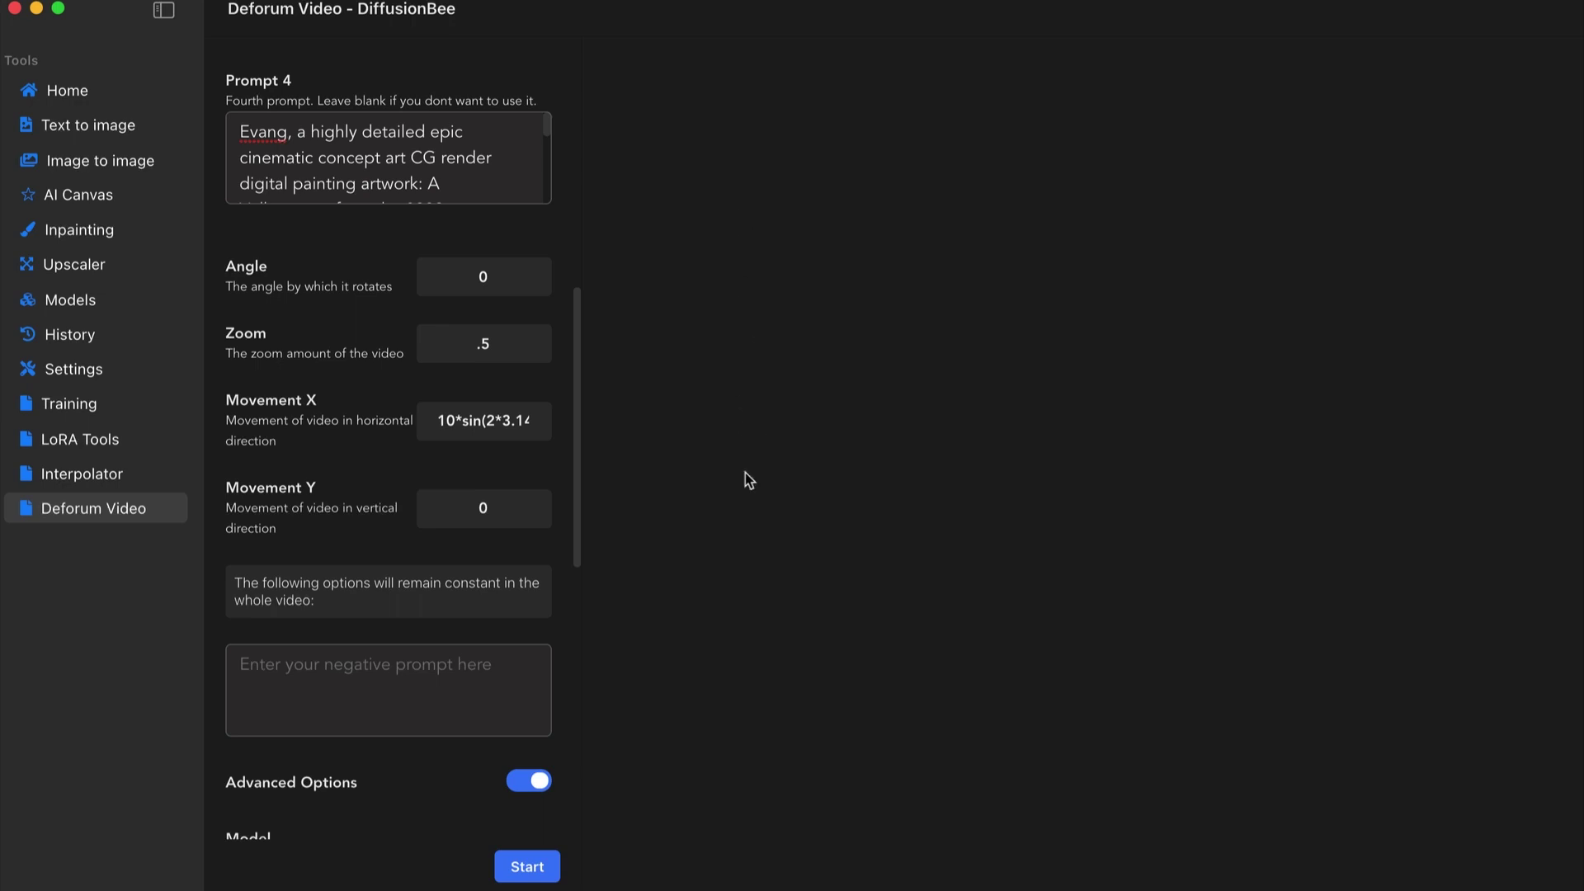
scroll(450, 536, down, 3)
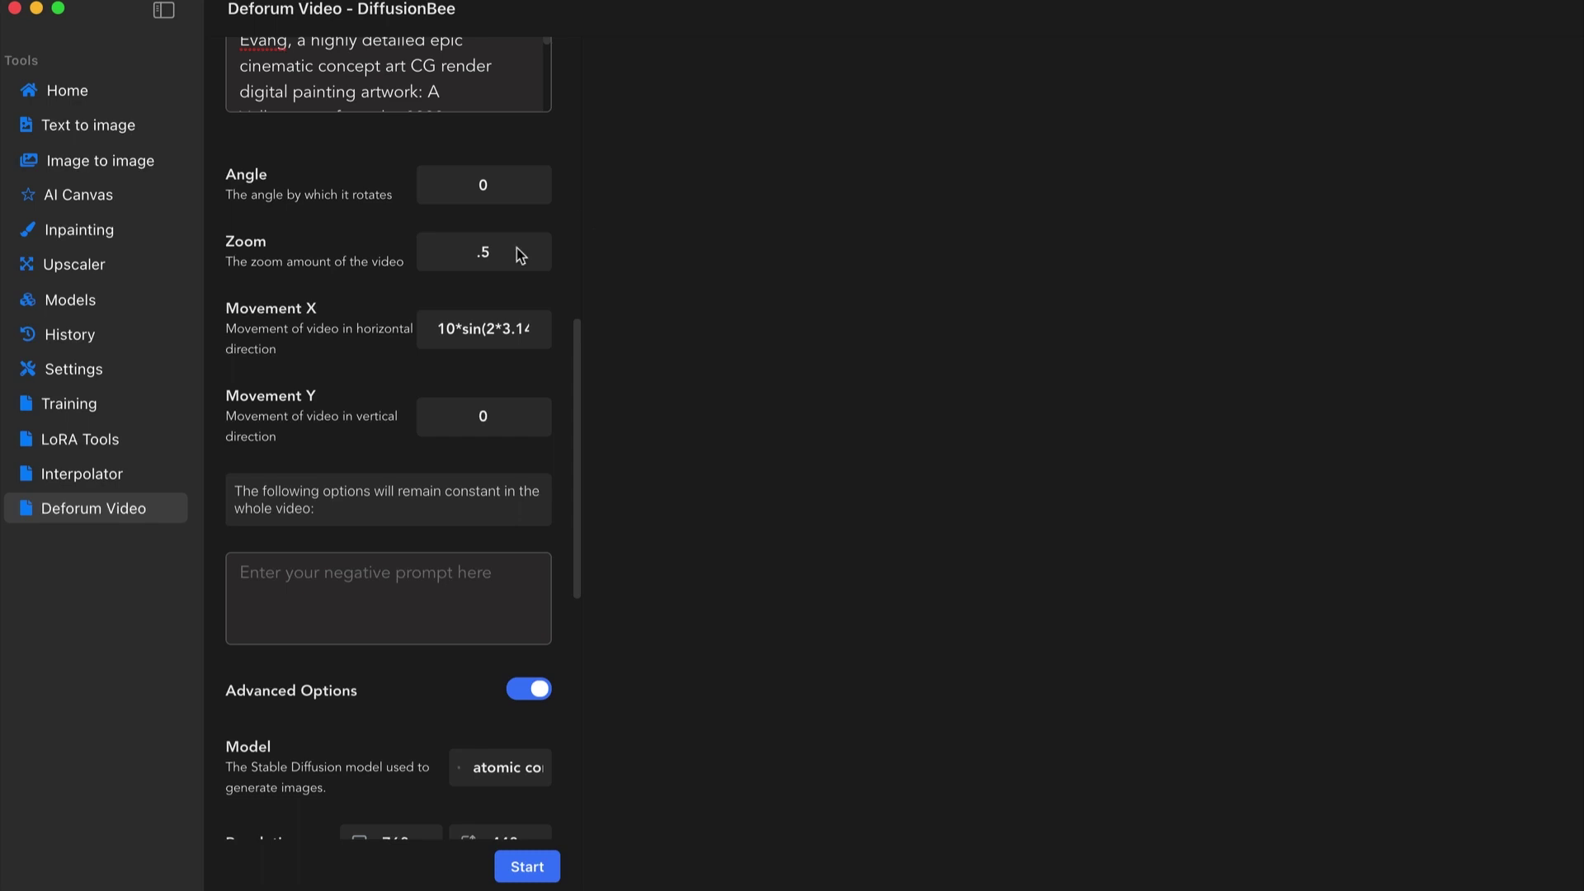
Change the Deforum Video Zoom value from .5 to 1.
scroll(496, 463, down, 1)
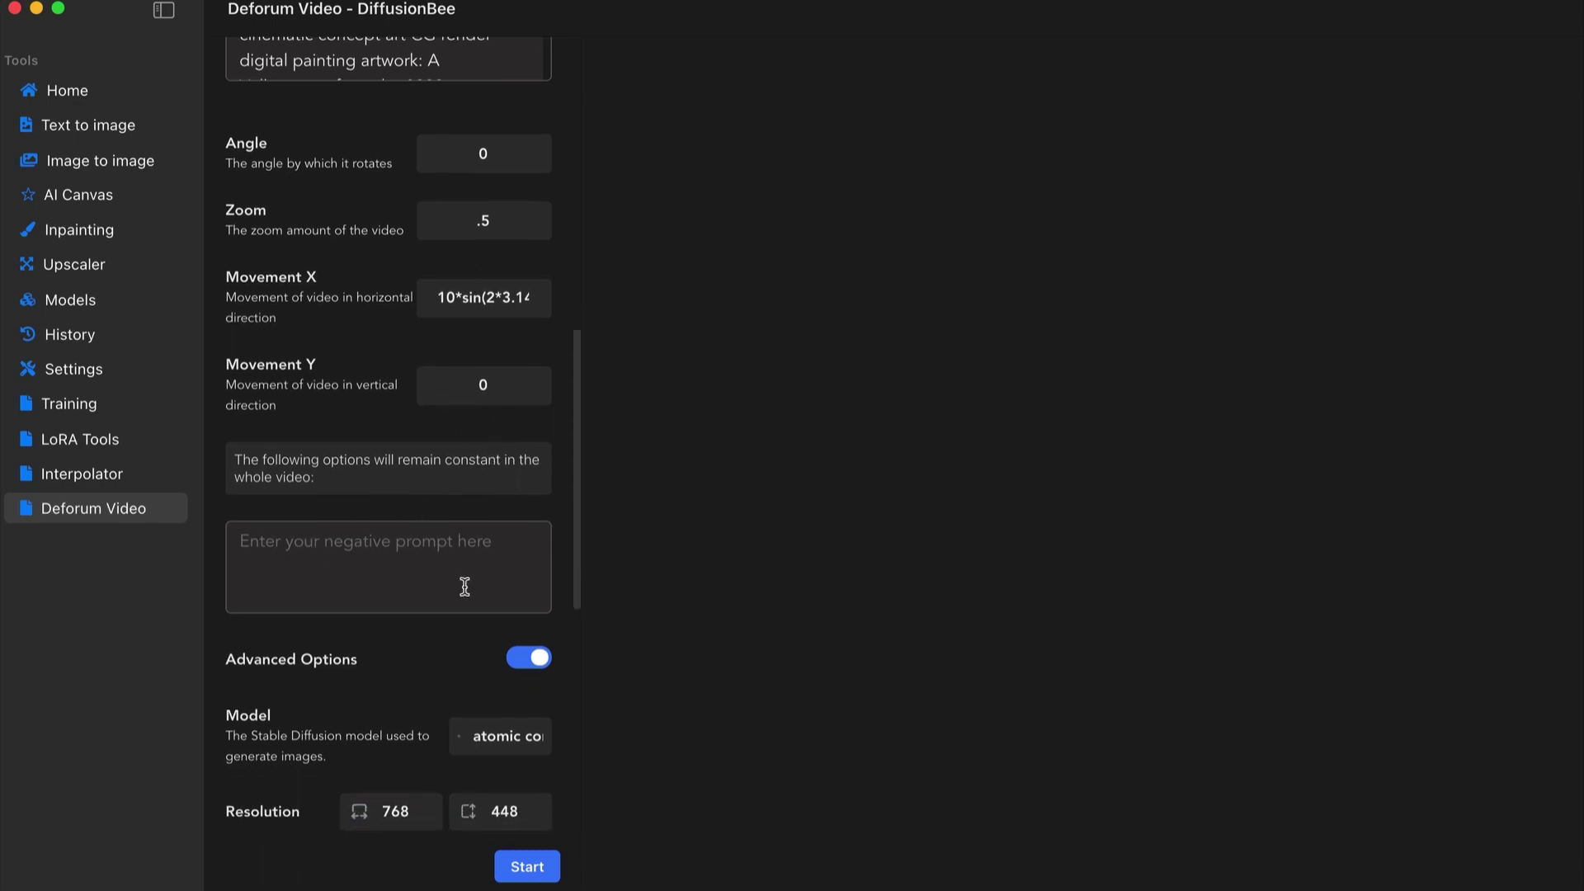
scroll(322, 566, down, 10)
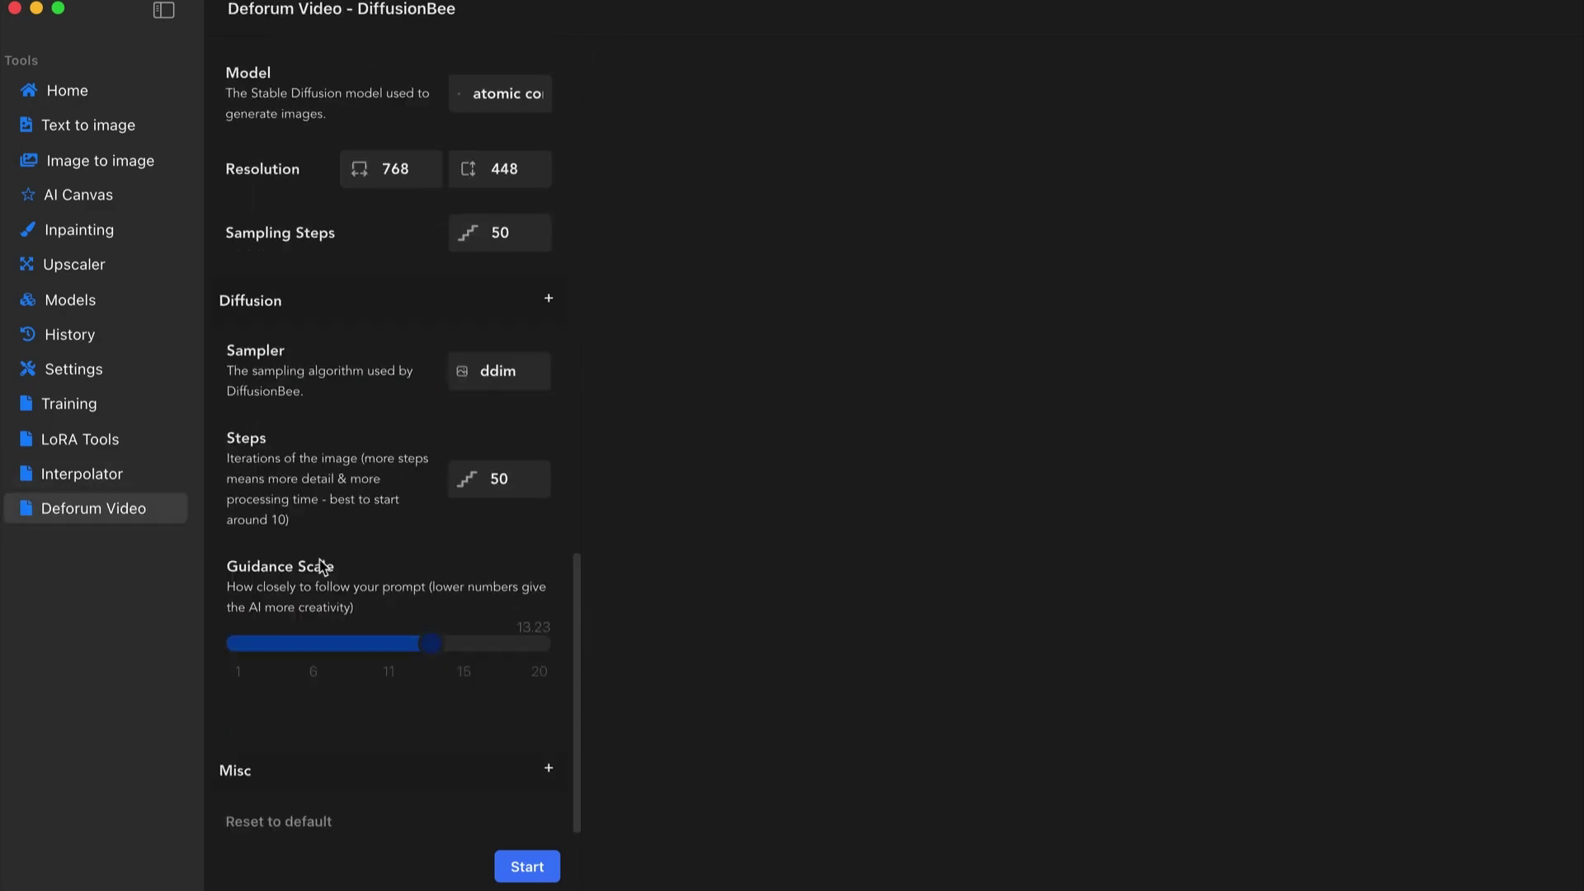
scroll(450, 597, up, 1)
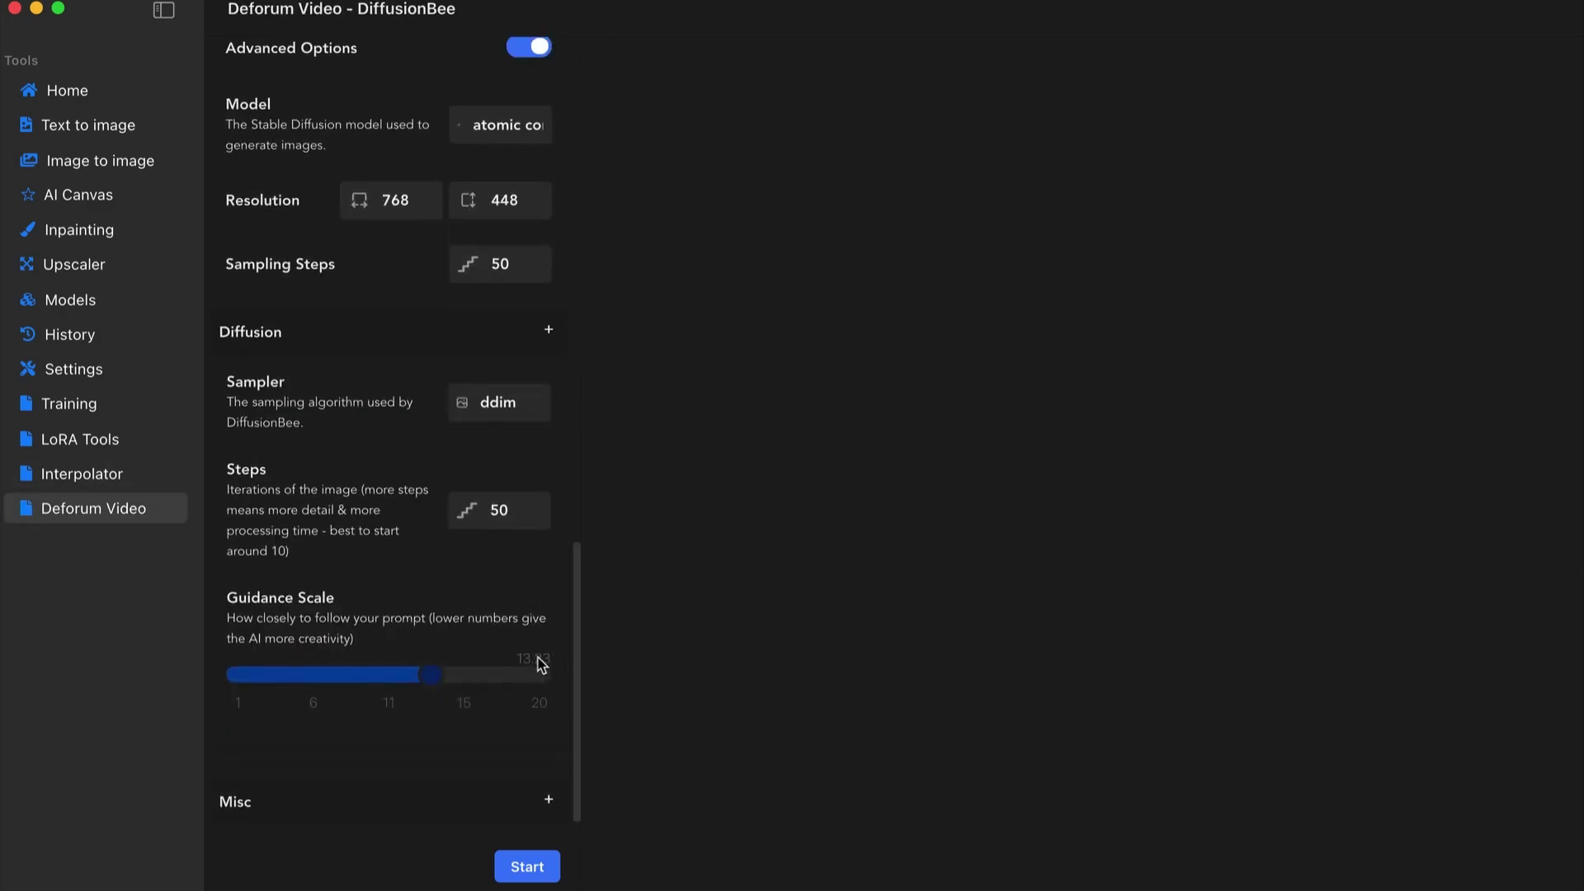
scroll(424, 625, up, 10)
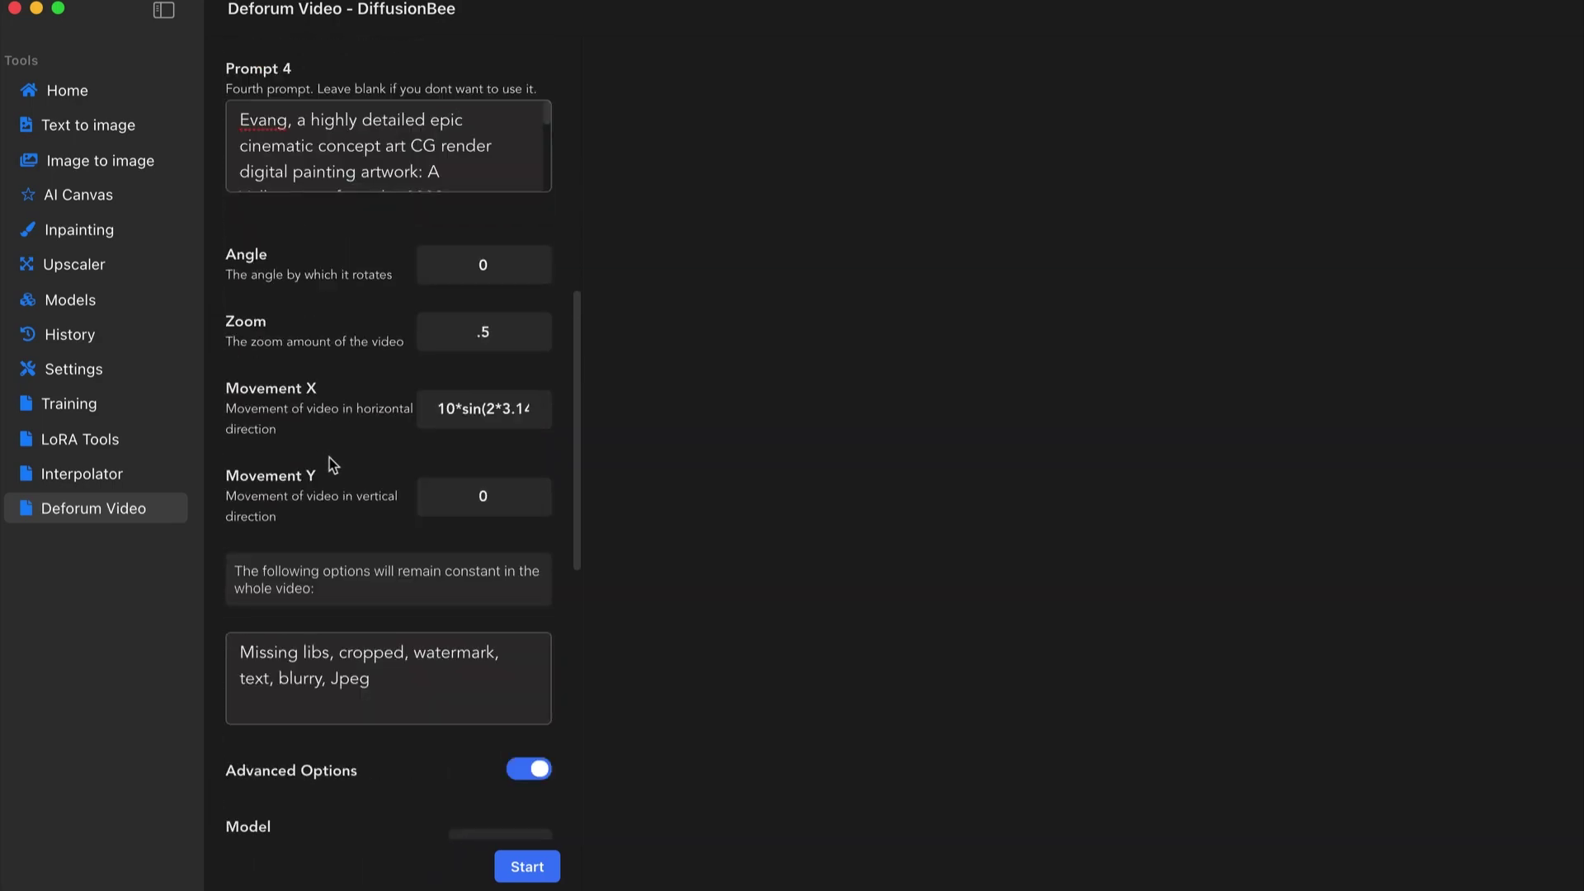
double_click(513, 336)
text(1)
scroll(428, 304, up, 10)
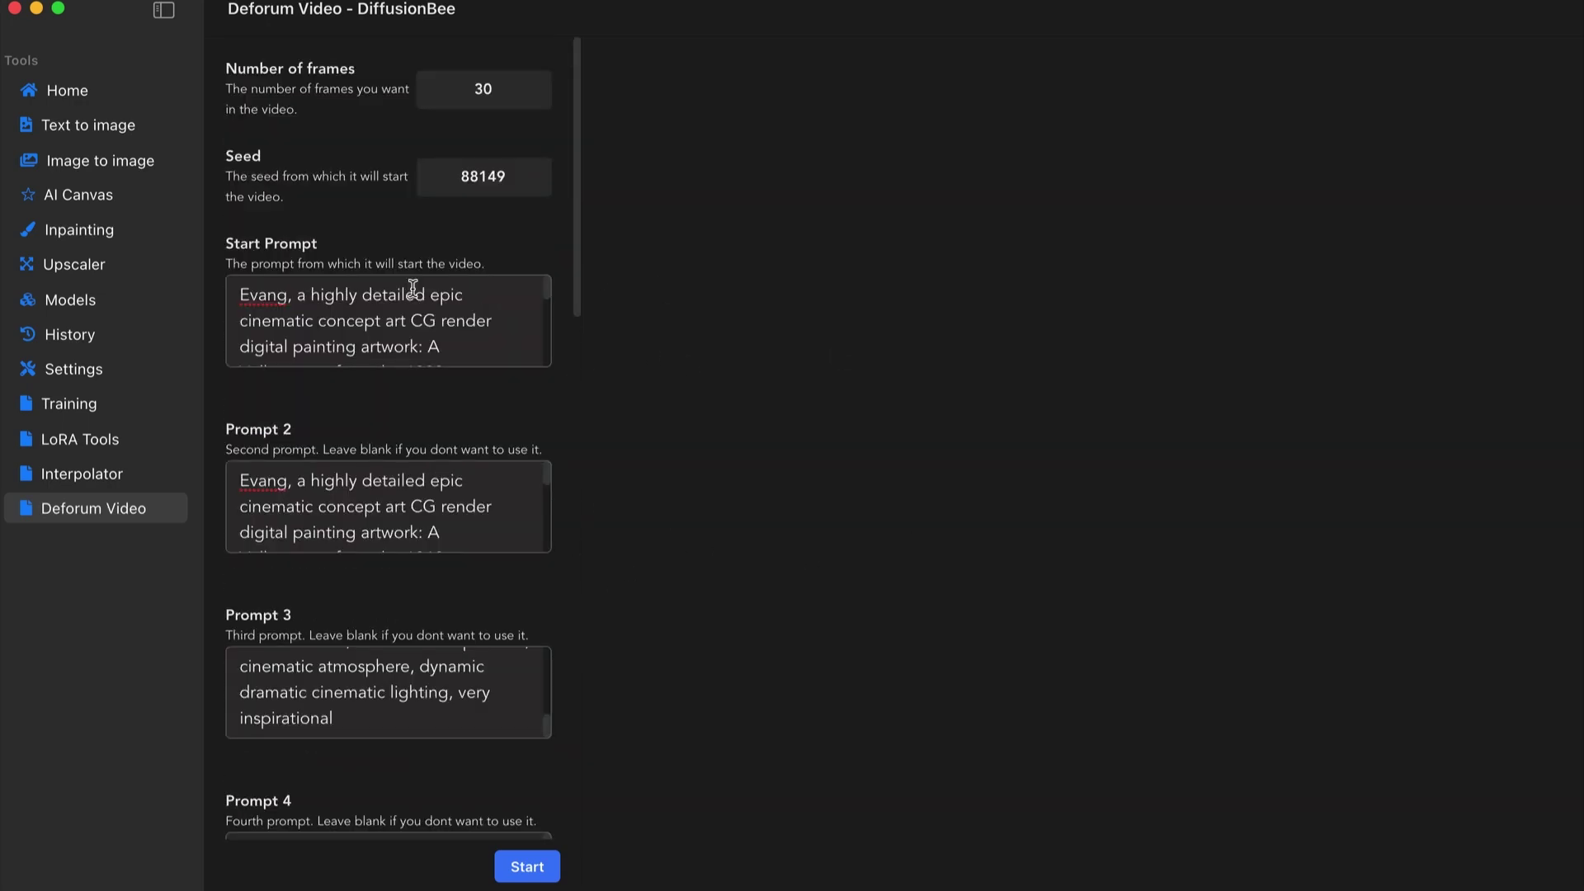
scroll(404, 308, down, 2)
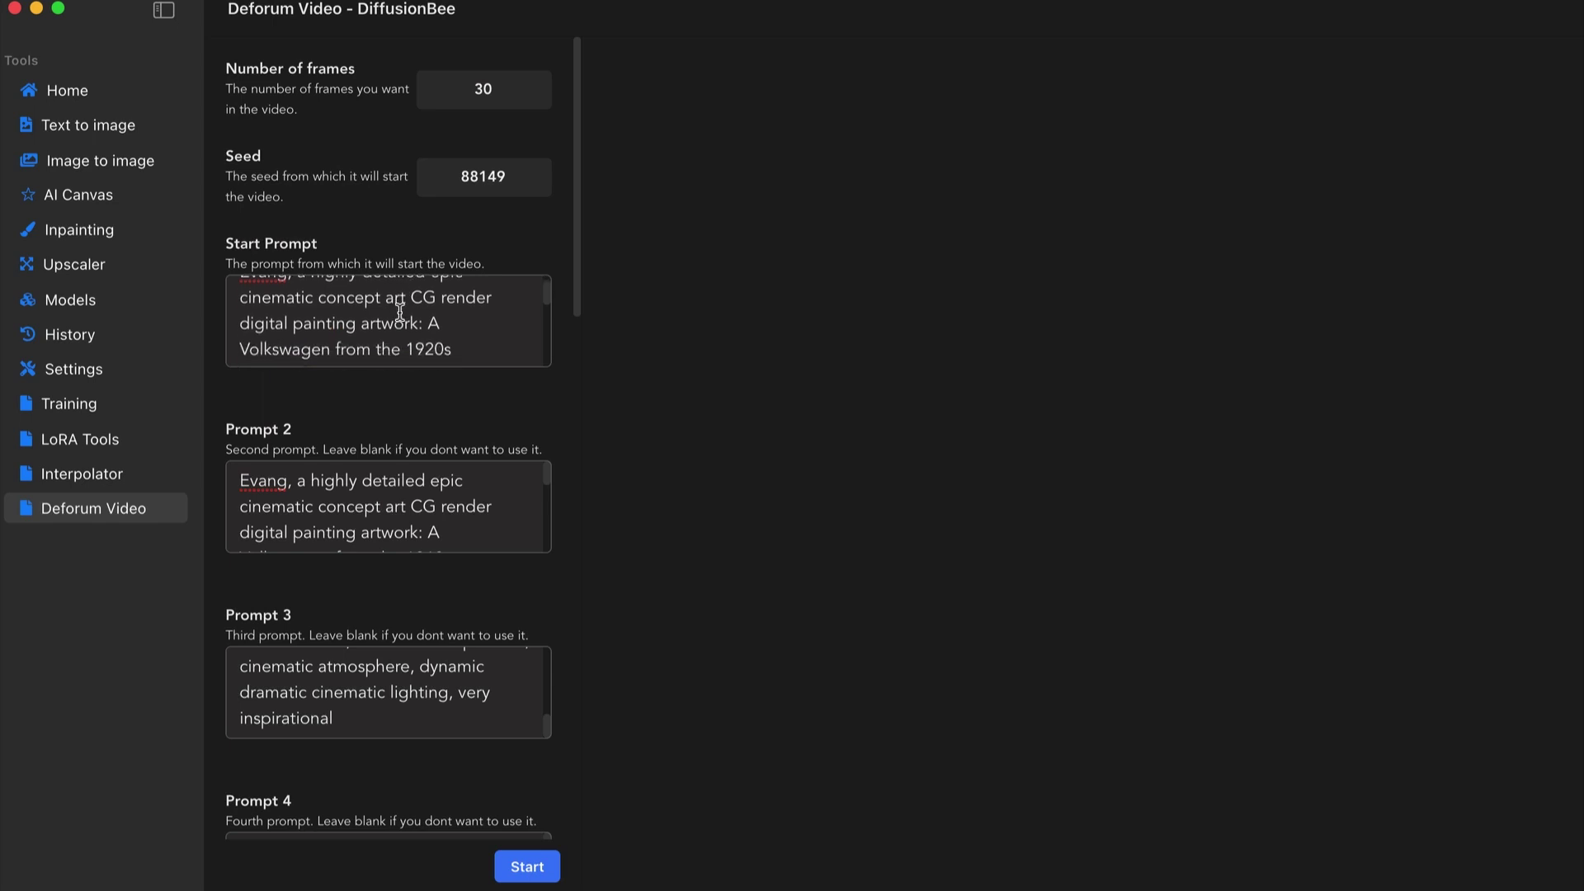
scroll(477, 341, down, 3)
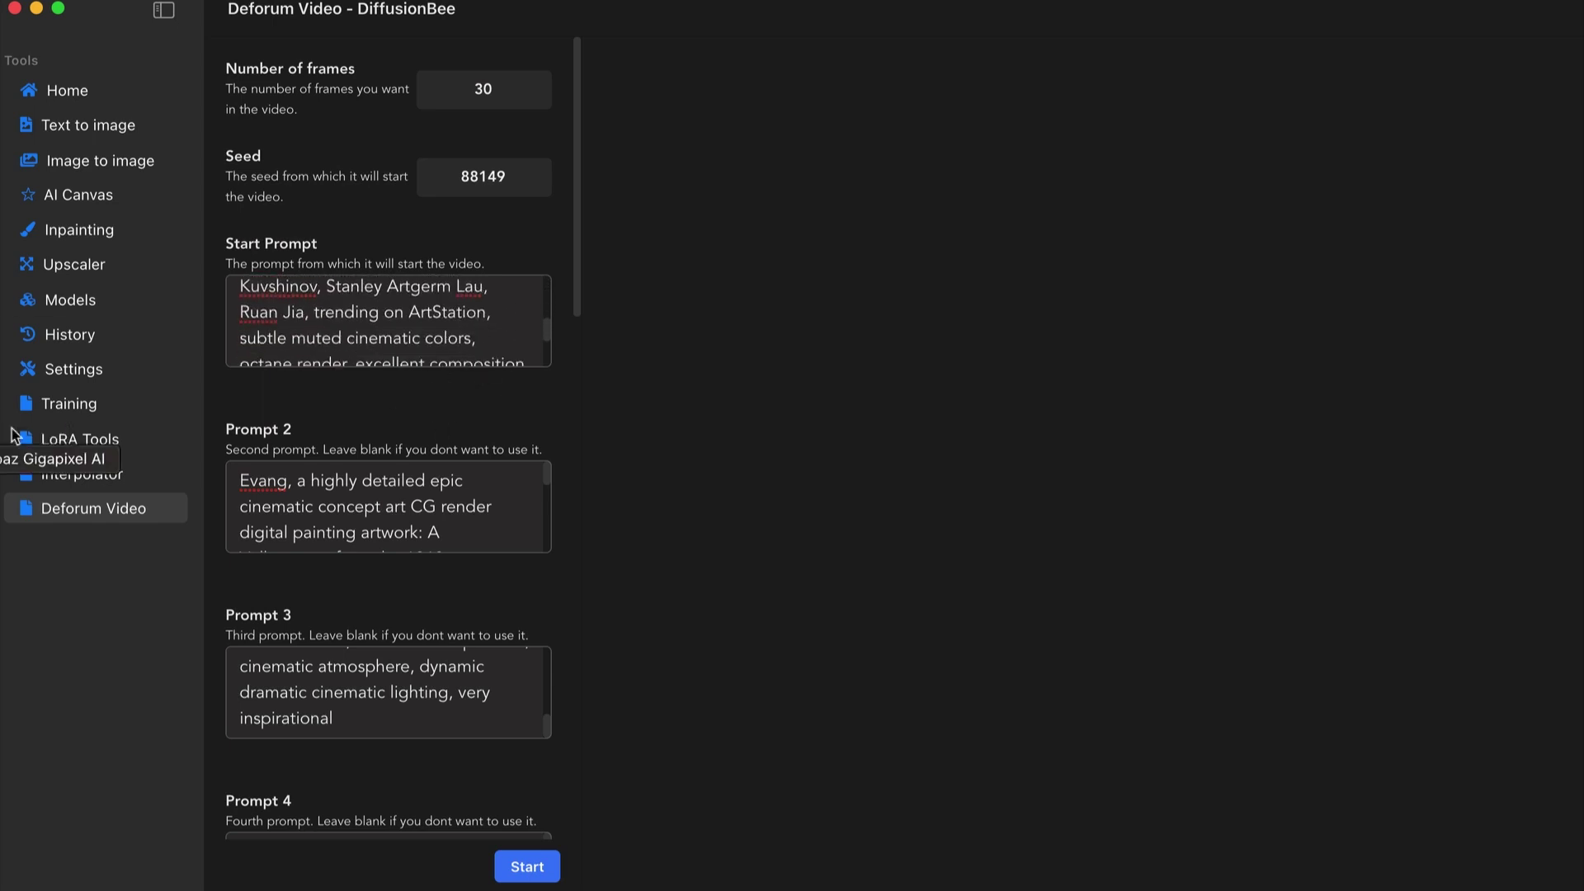
scroll(272, 516, down, 2)
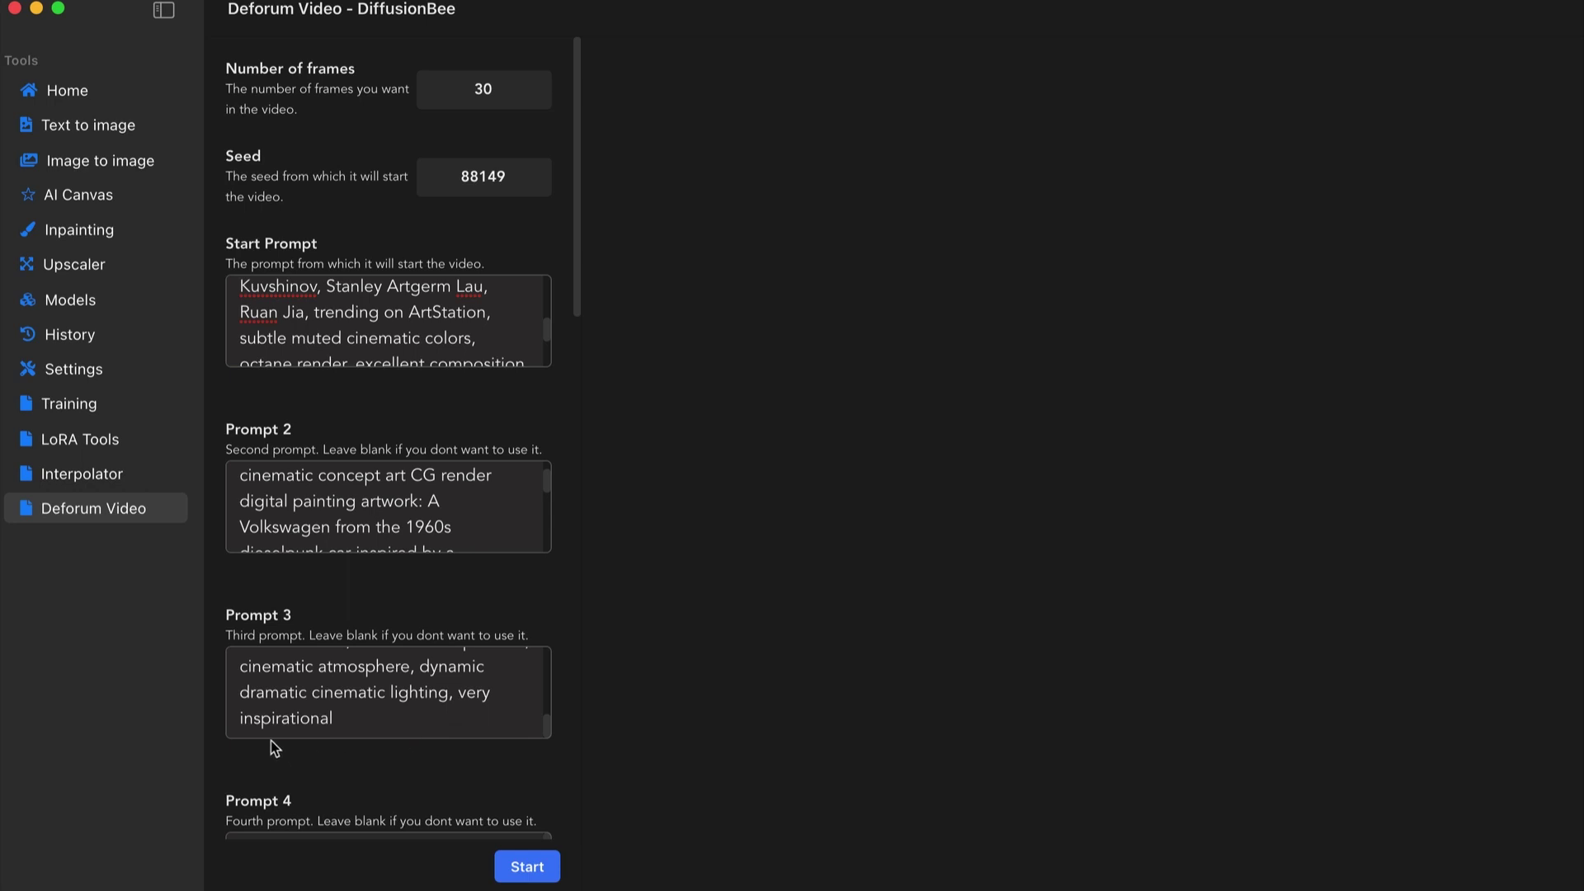
scroll(455, 646, down, 2)
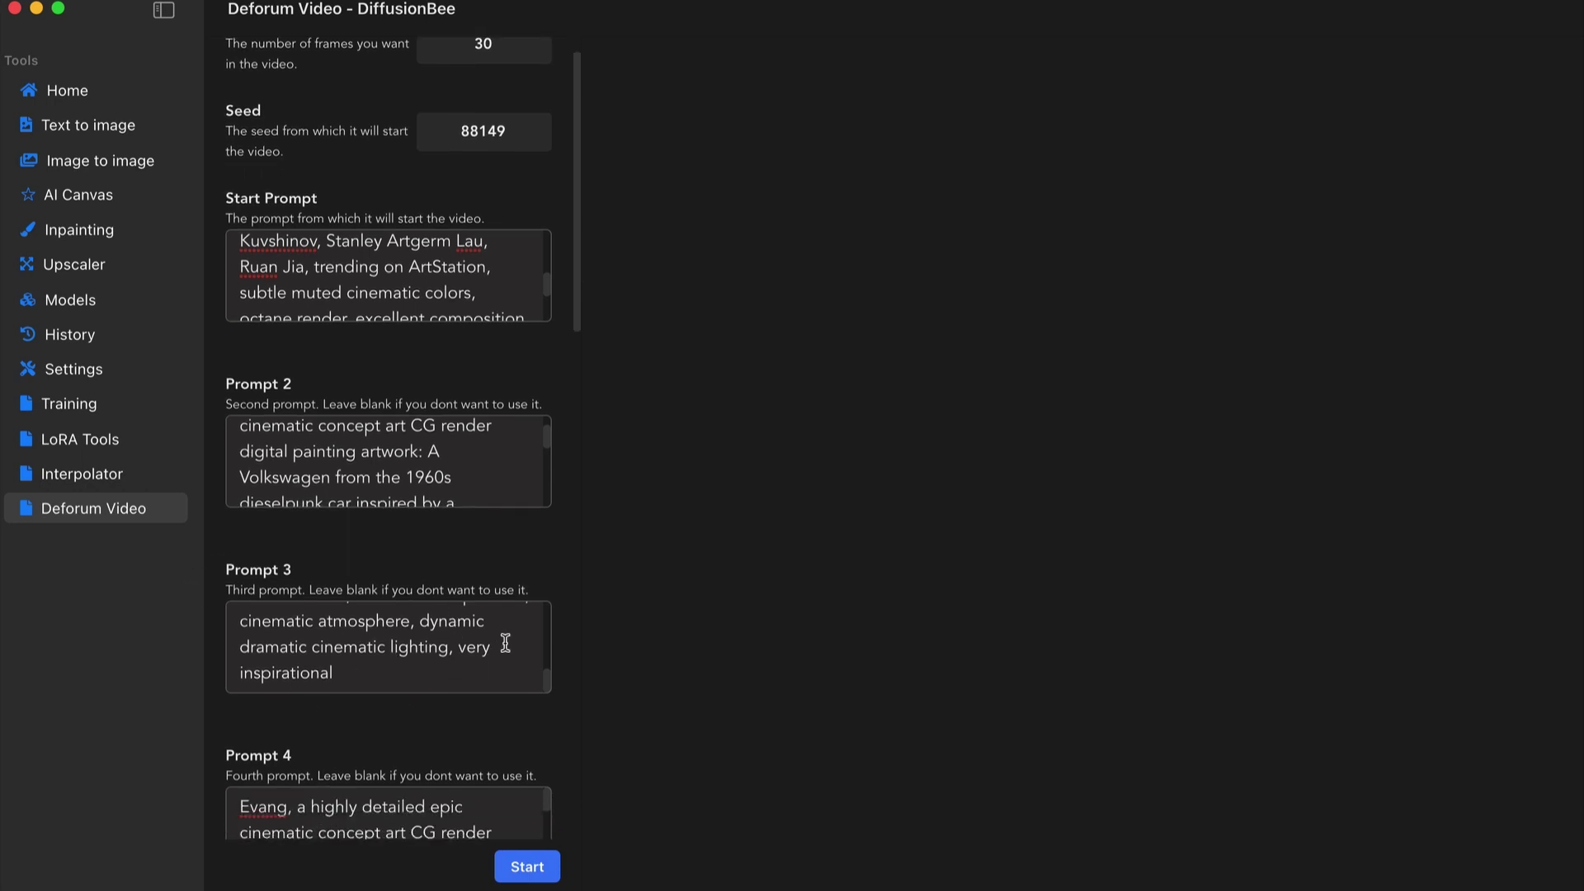
scroll(456, 424, down, 1)
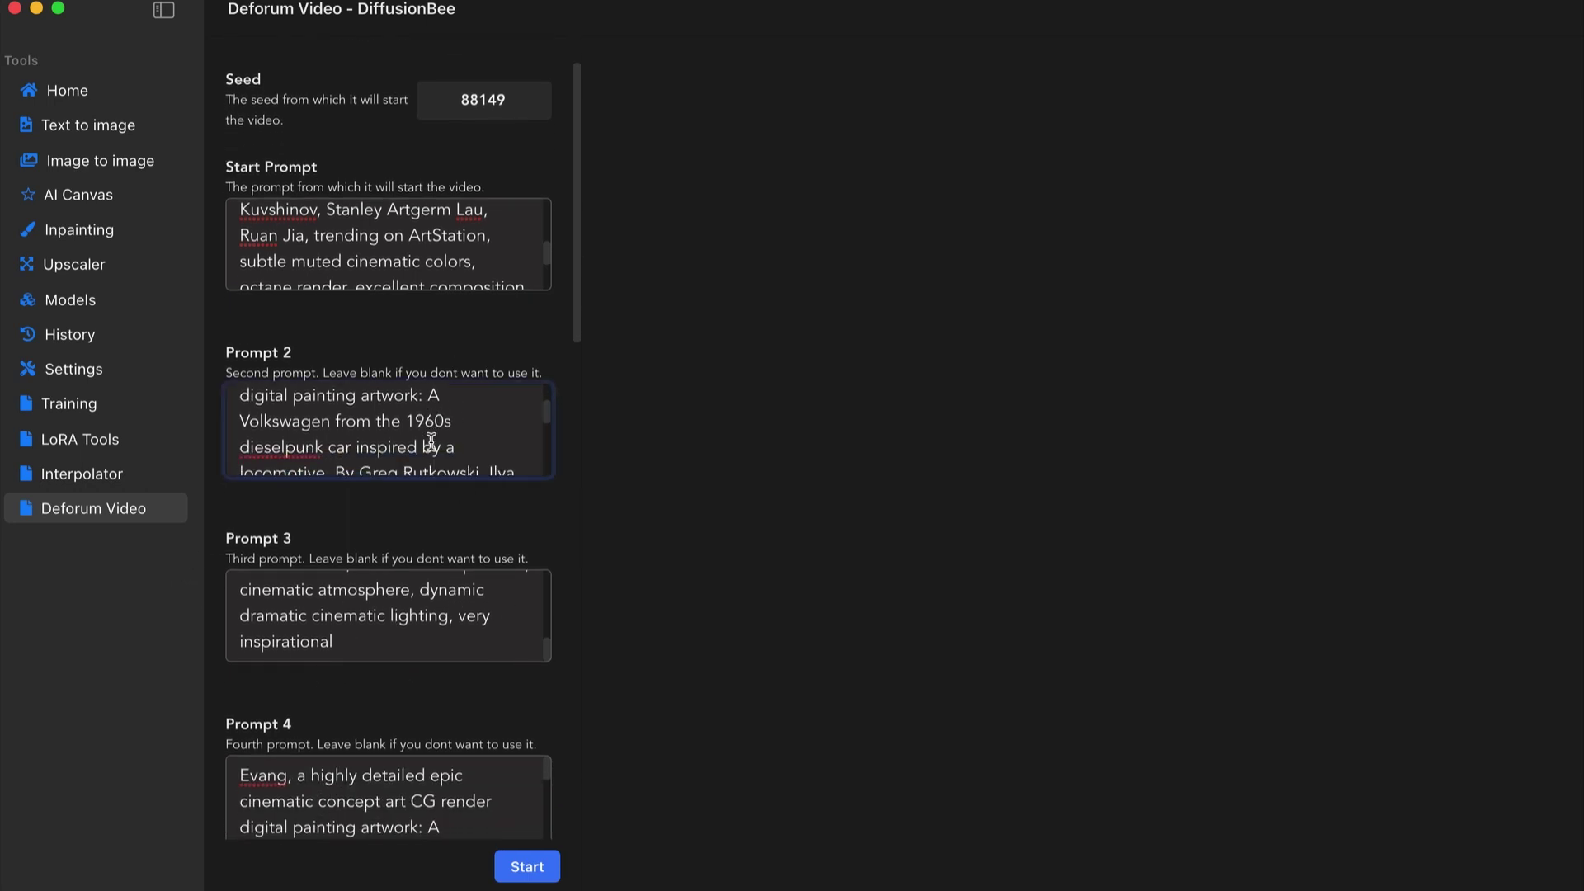
scroll(507, 264, up, 5)
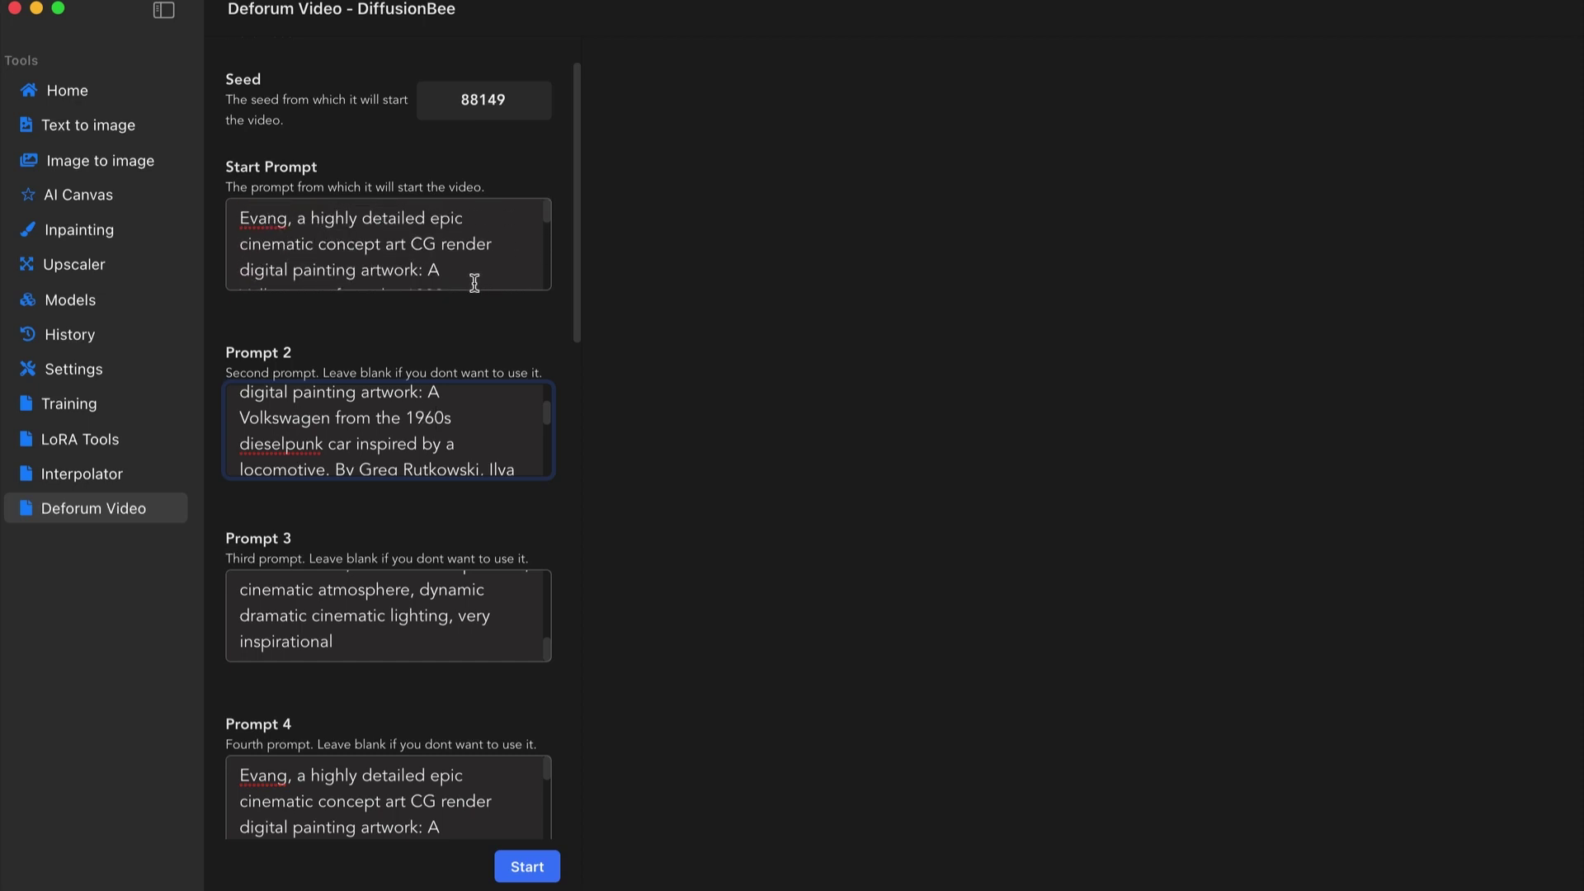
scroll(461, 235, up, 1)
scroll(460, 262, down, 5)
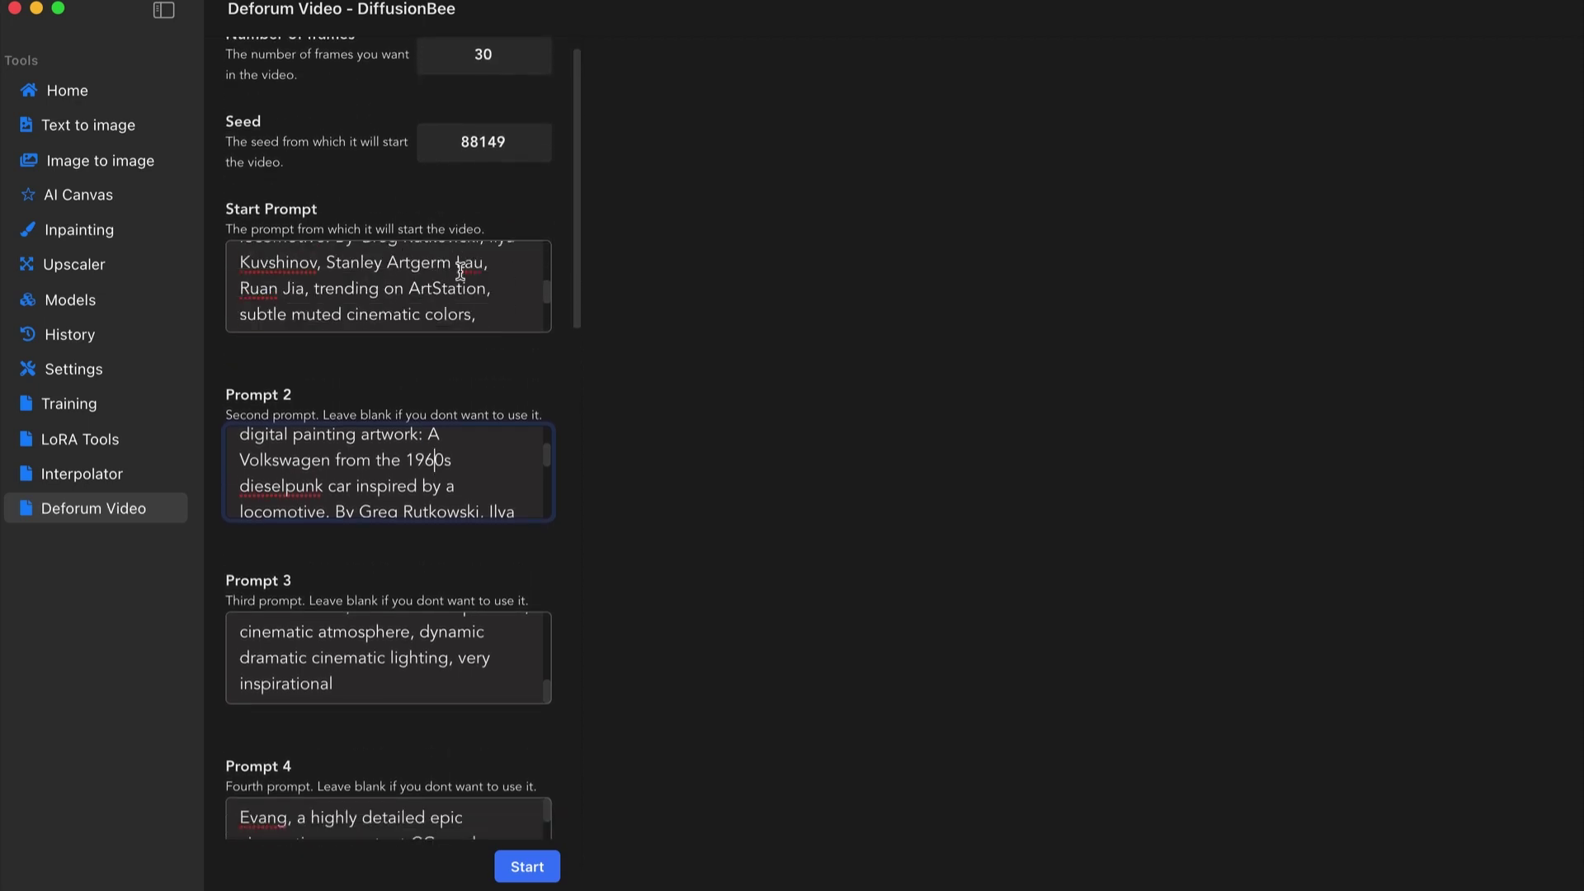
scroll(460, 266, up, 3)
scroll(419, 461, down, 1)
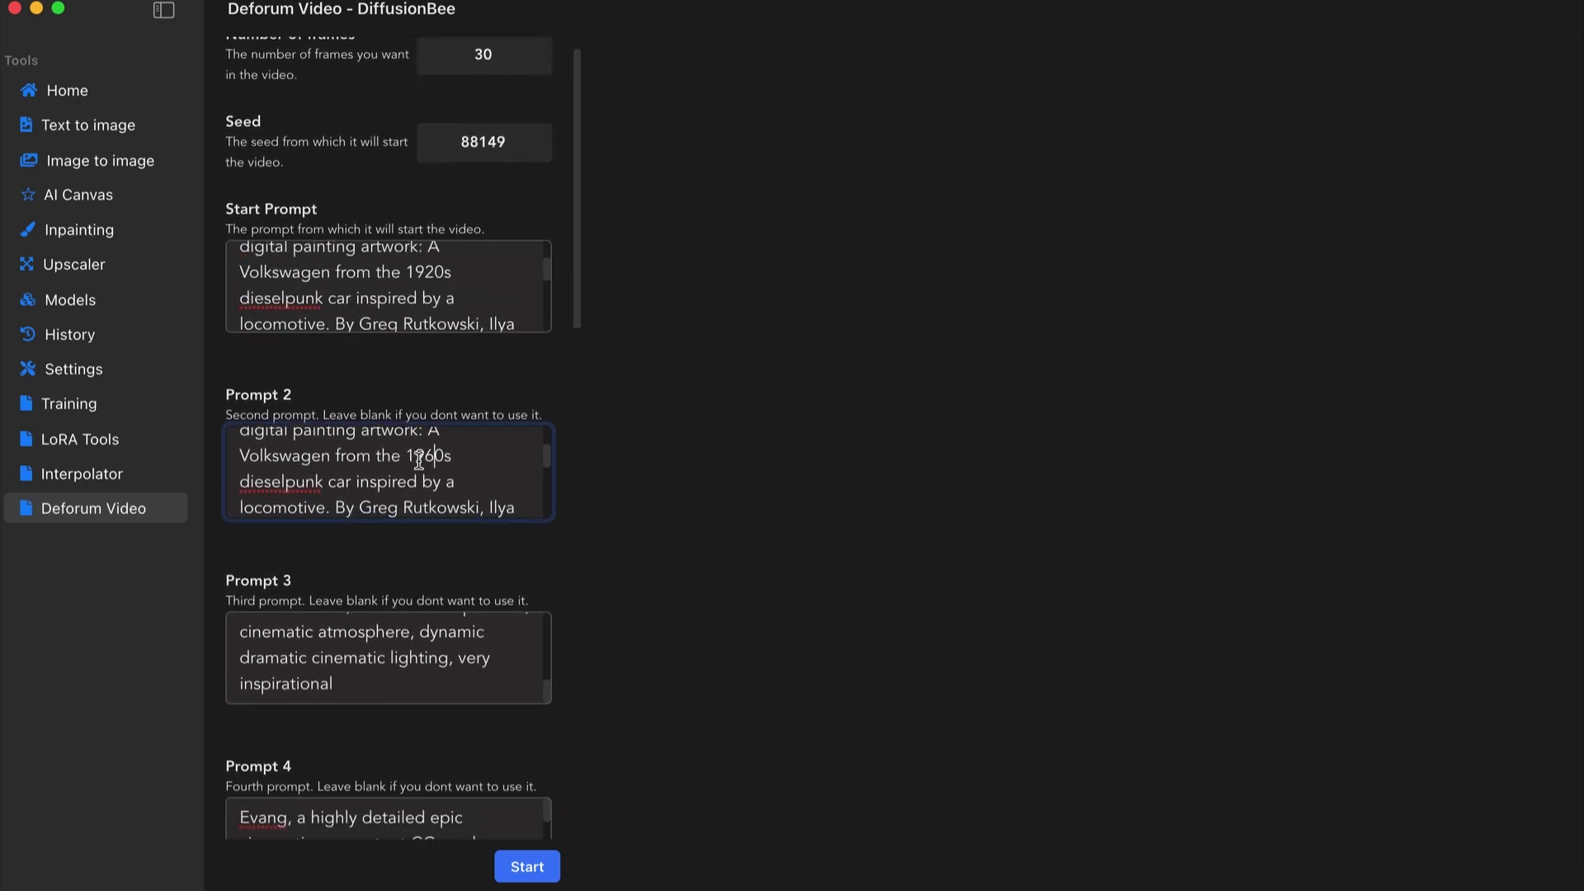
scroll(488, 619, down, 3)
scroll(435, 608, up, 3)
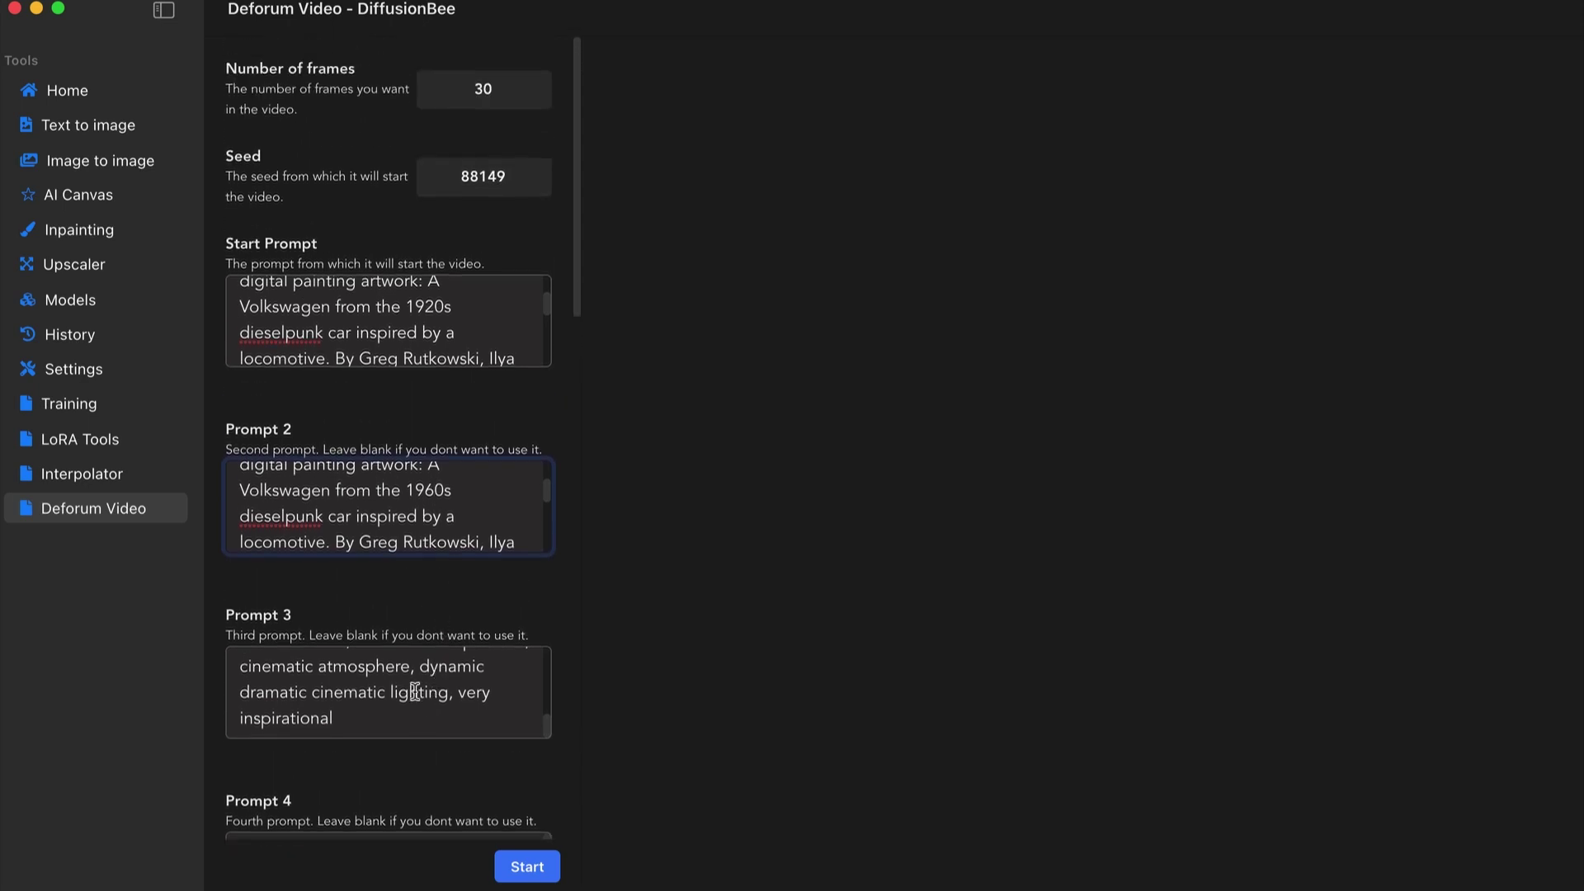
scroll(417, 681, up, 5)
scroll(440, 667, down, 2)
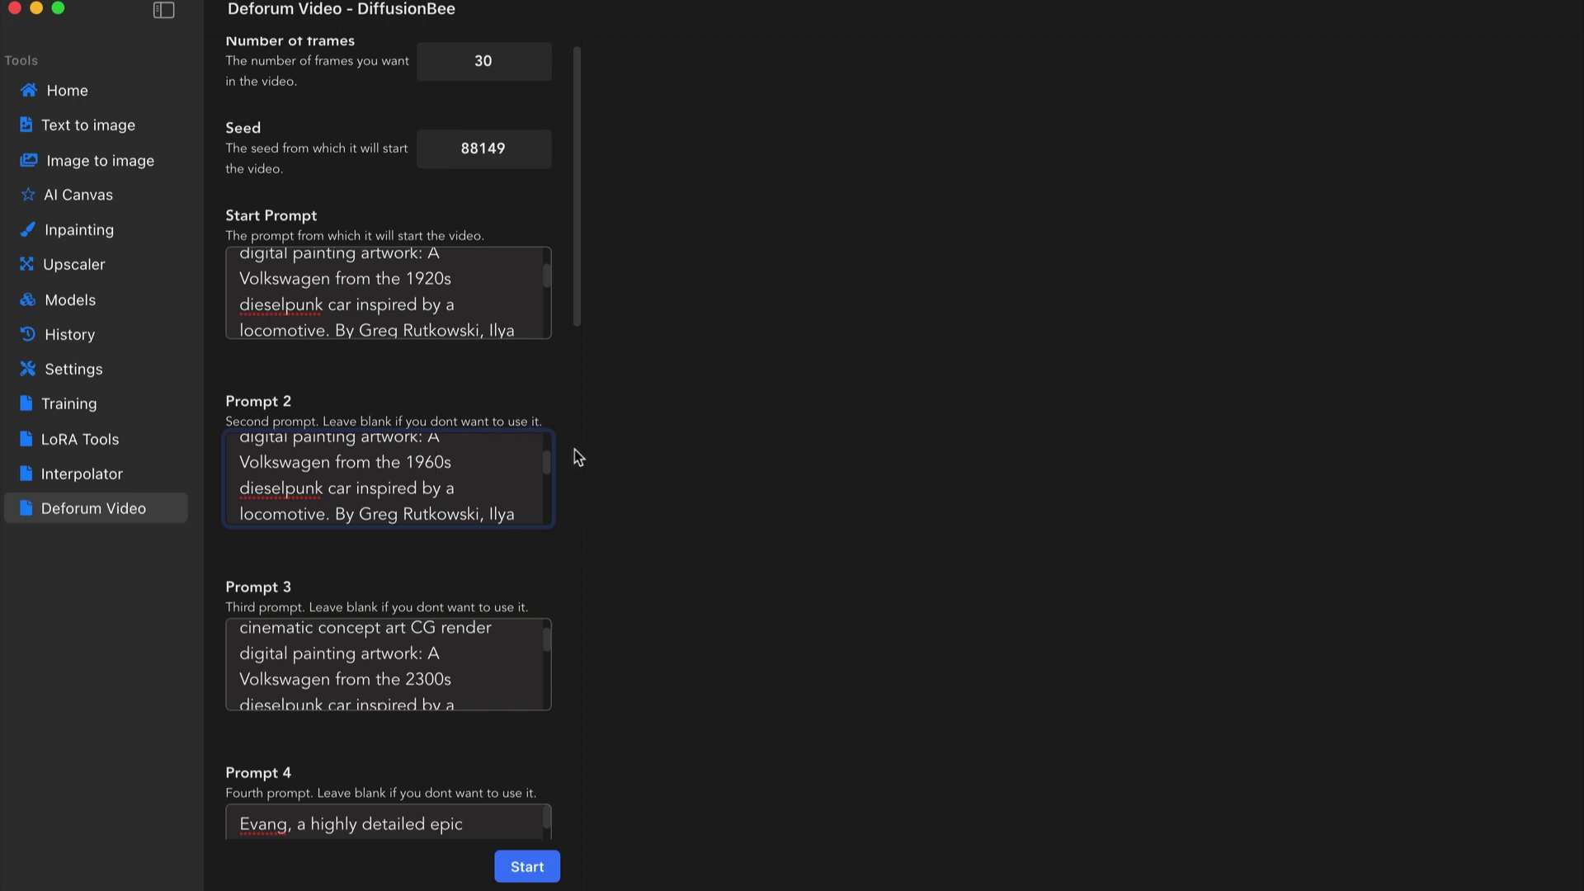
Render the 30-frame dieselpunk Volkswagen Deforum video and watch its preview.
click(525, 868)
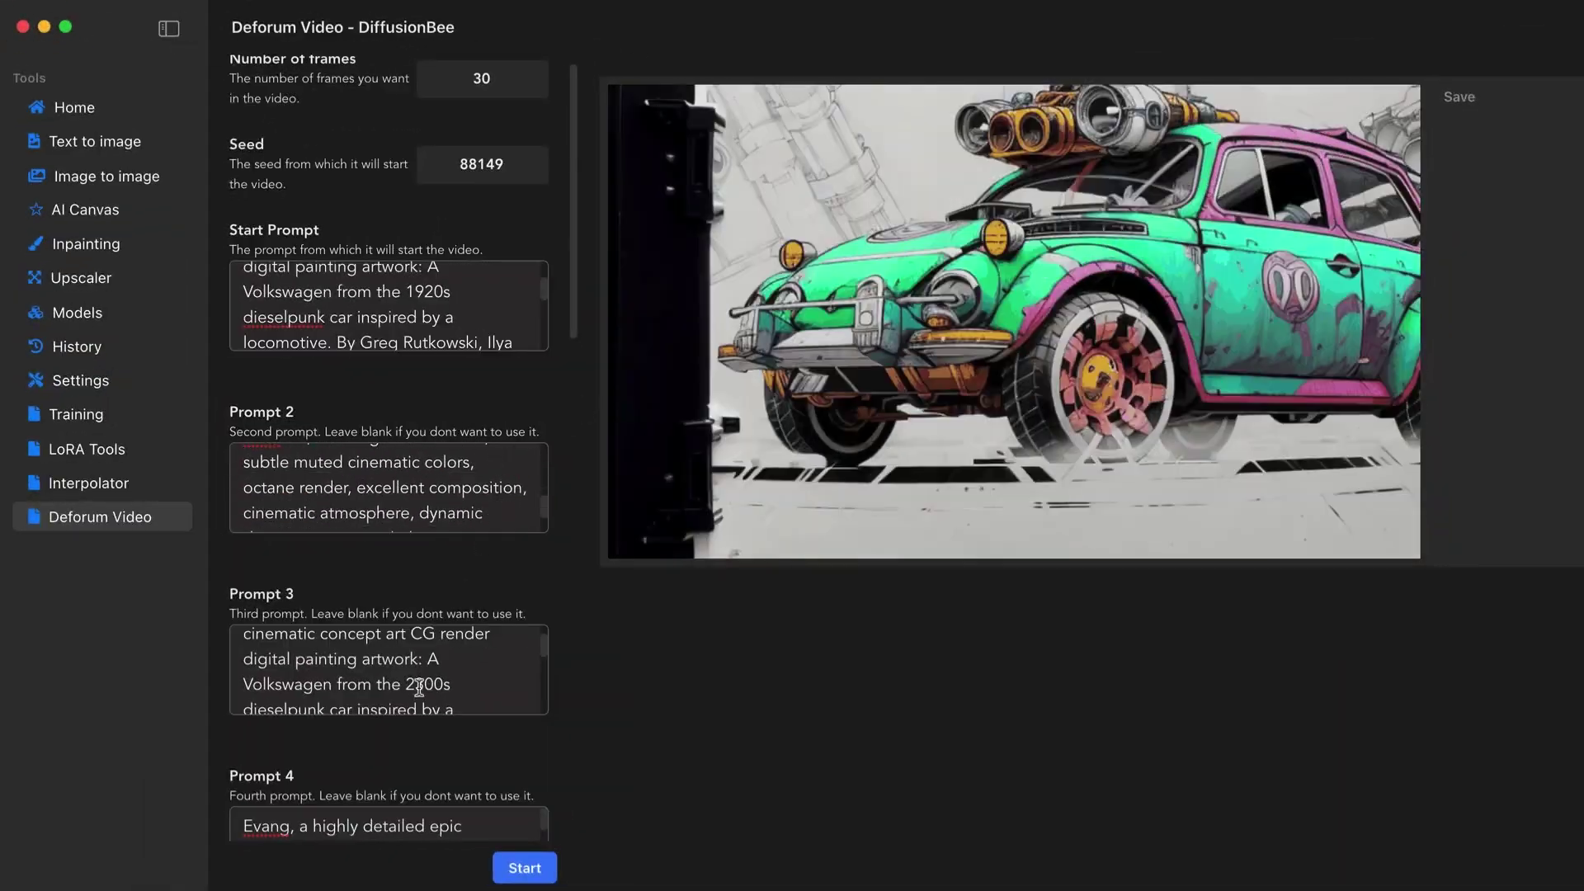
scroll(426, 694, down, 5)
scroll(426, 695, down, 6)
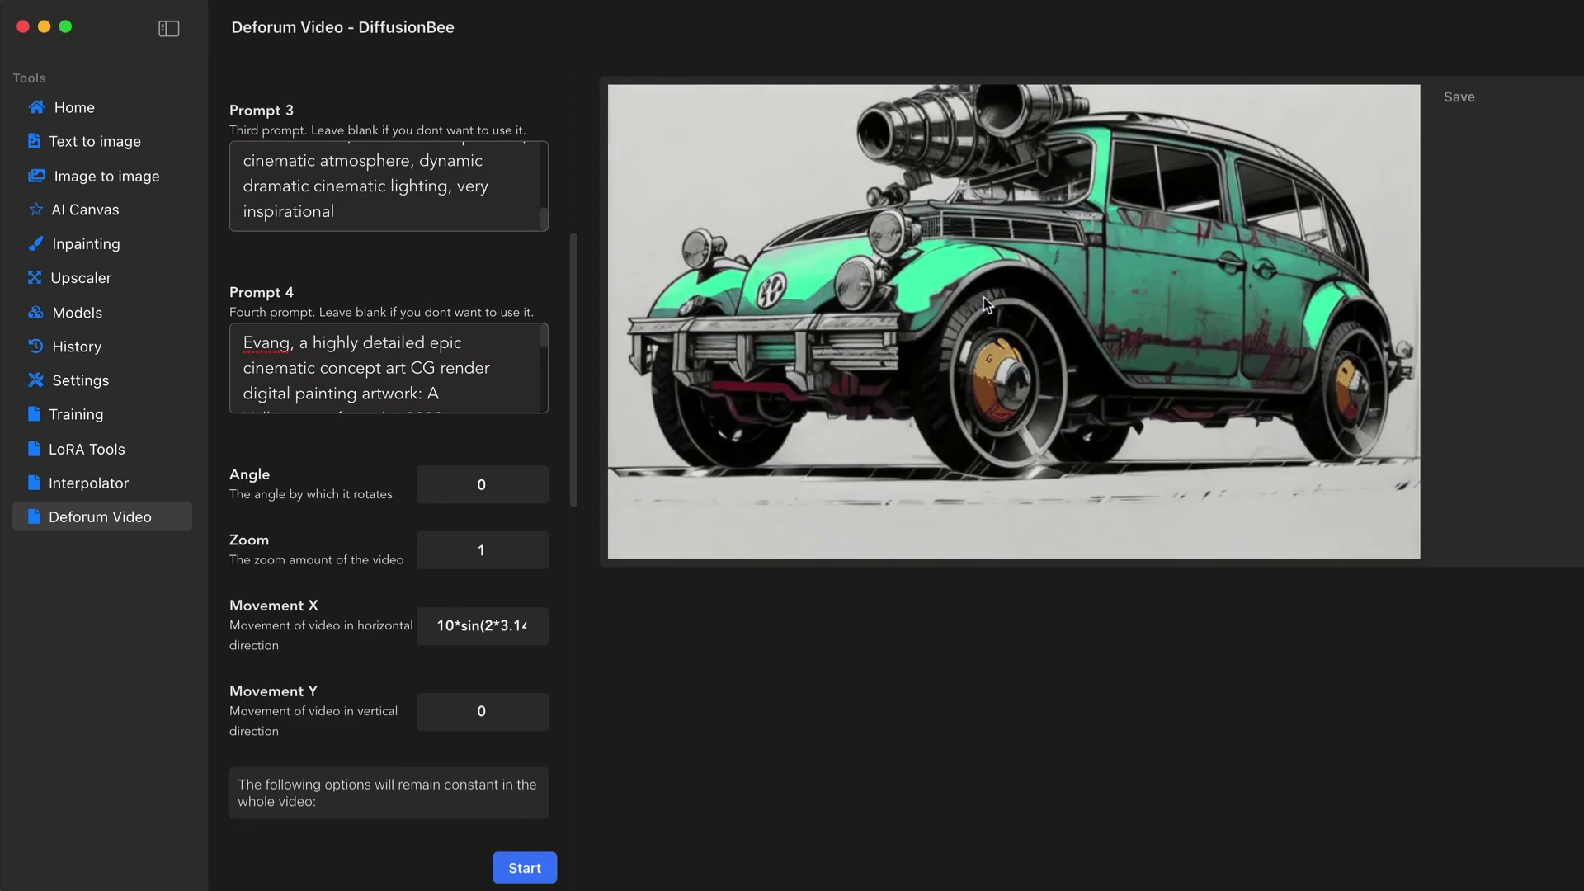
scroll(374, 484, down, 10)
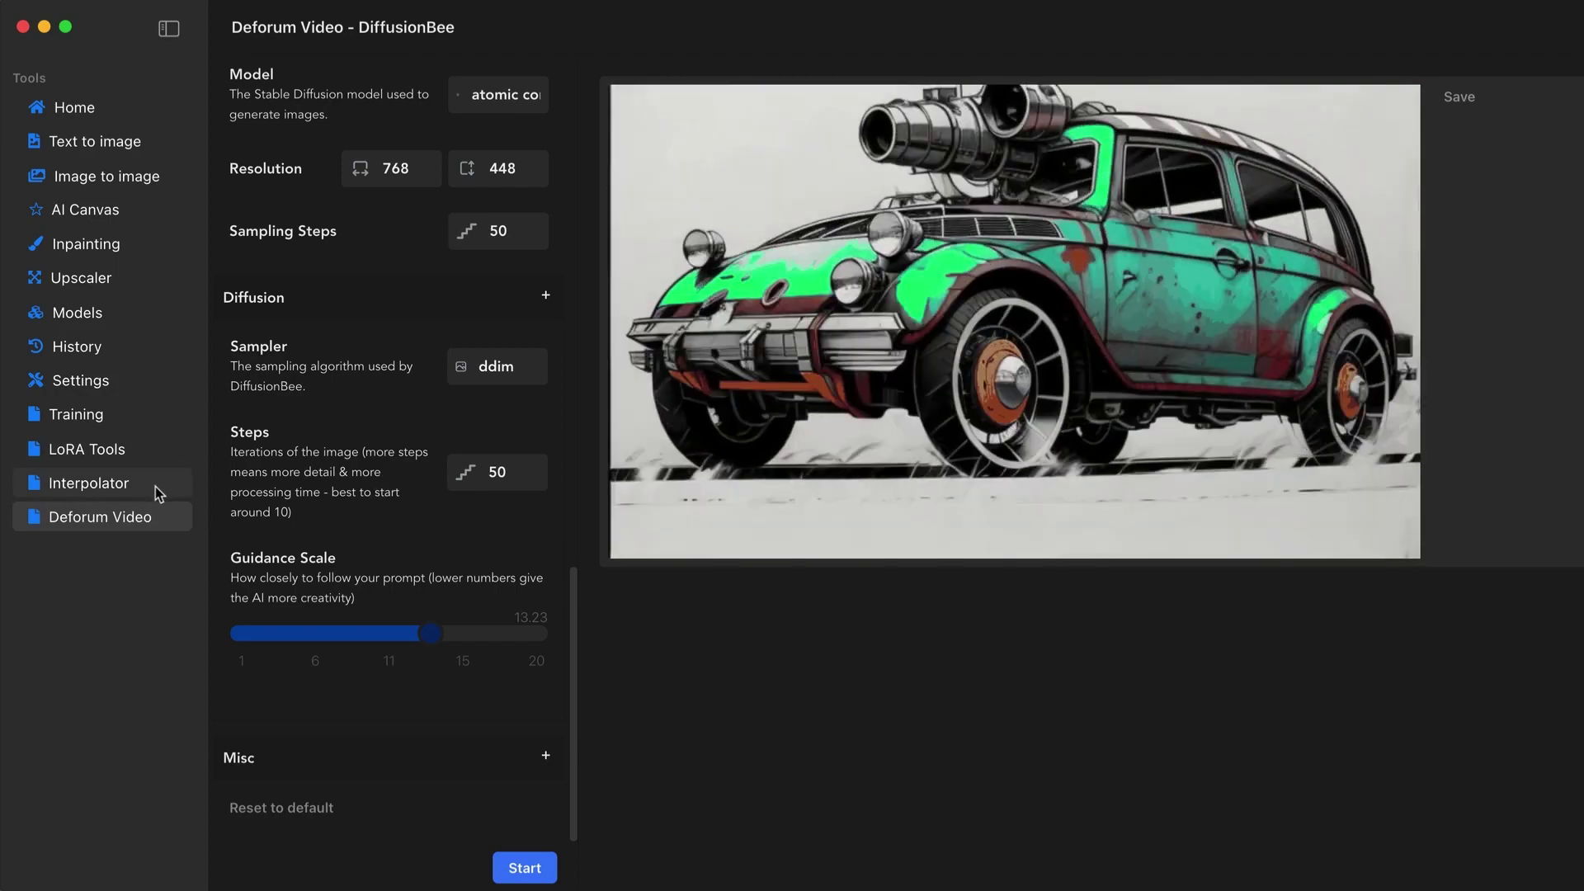
click(156, 486)
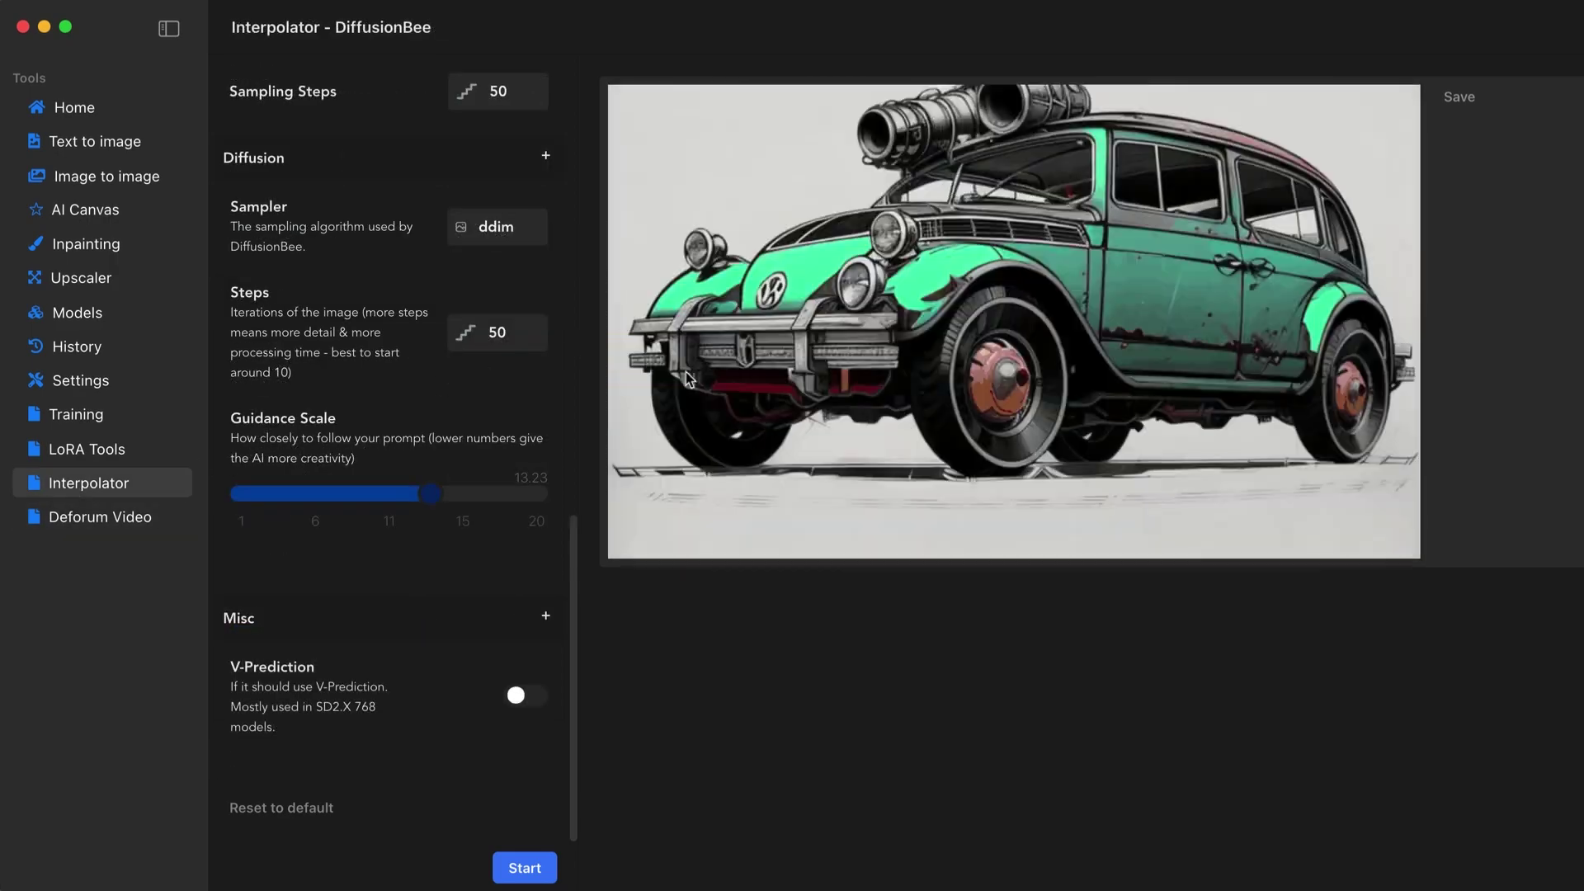
scroll(433, 450, up, 10)
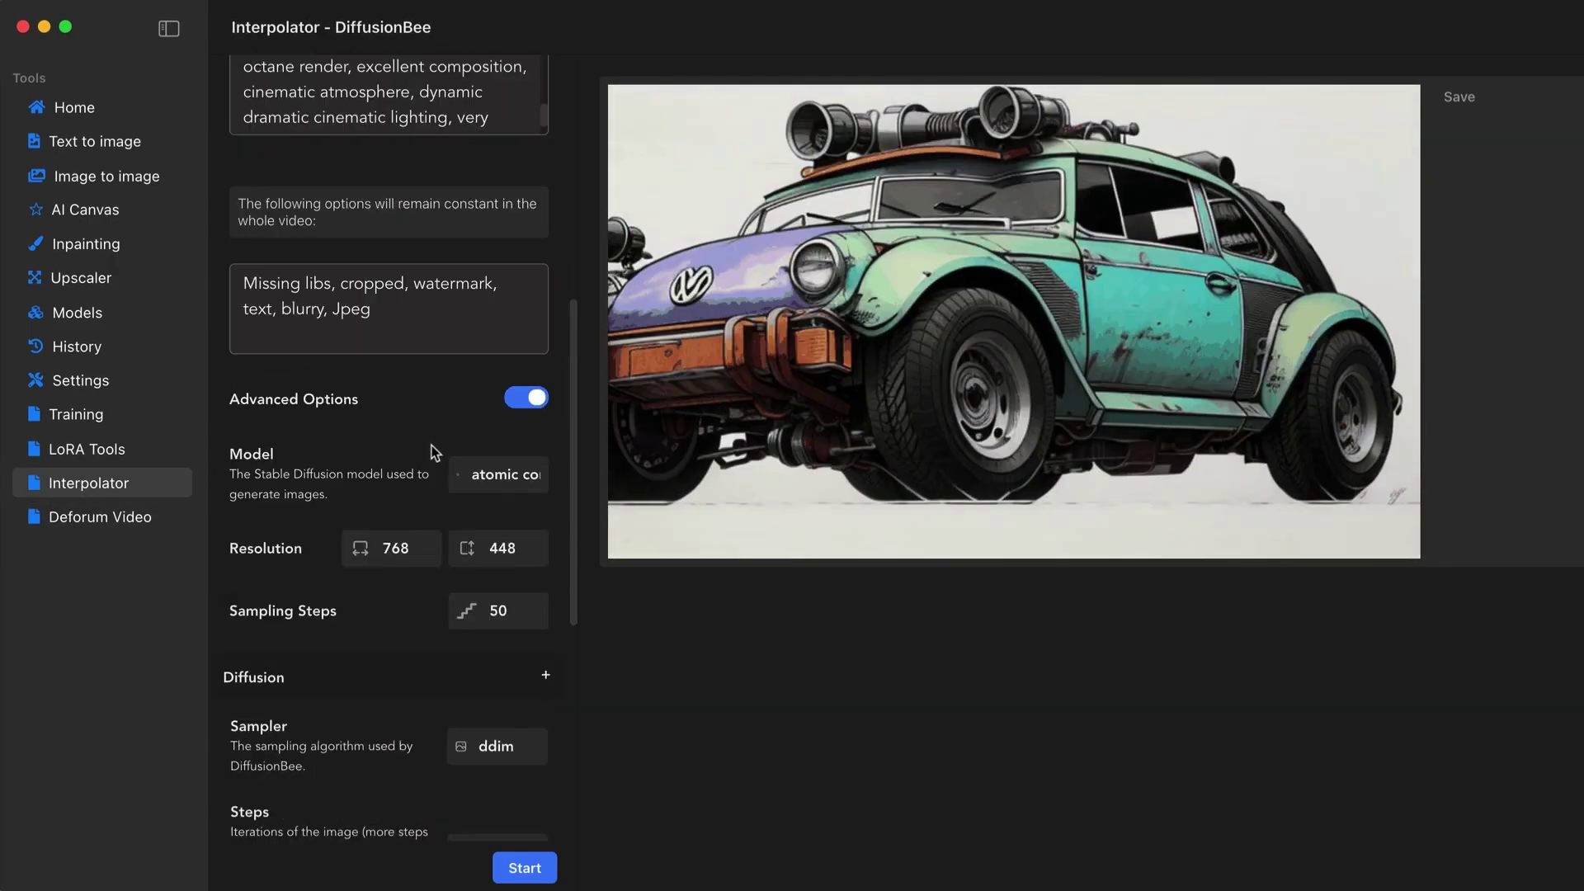
scroll(366, 338, up, 10)
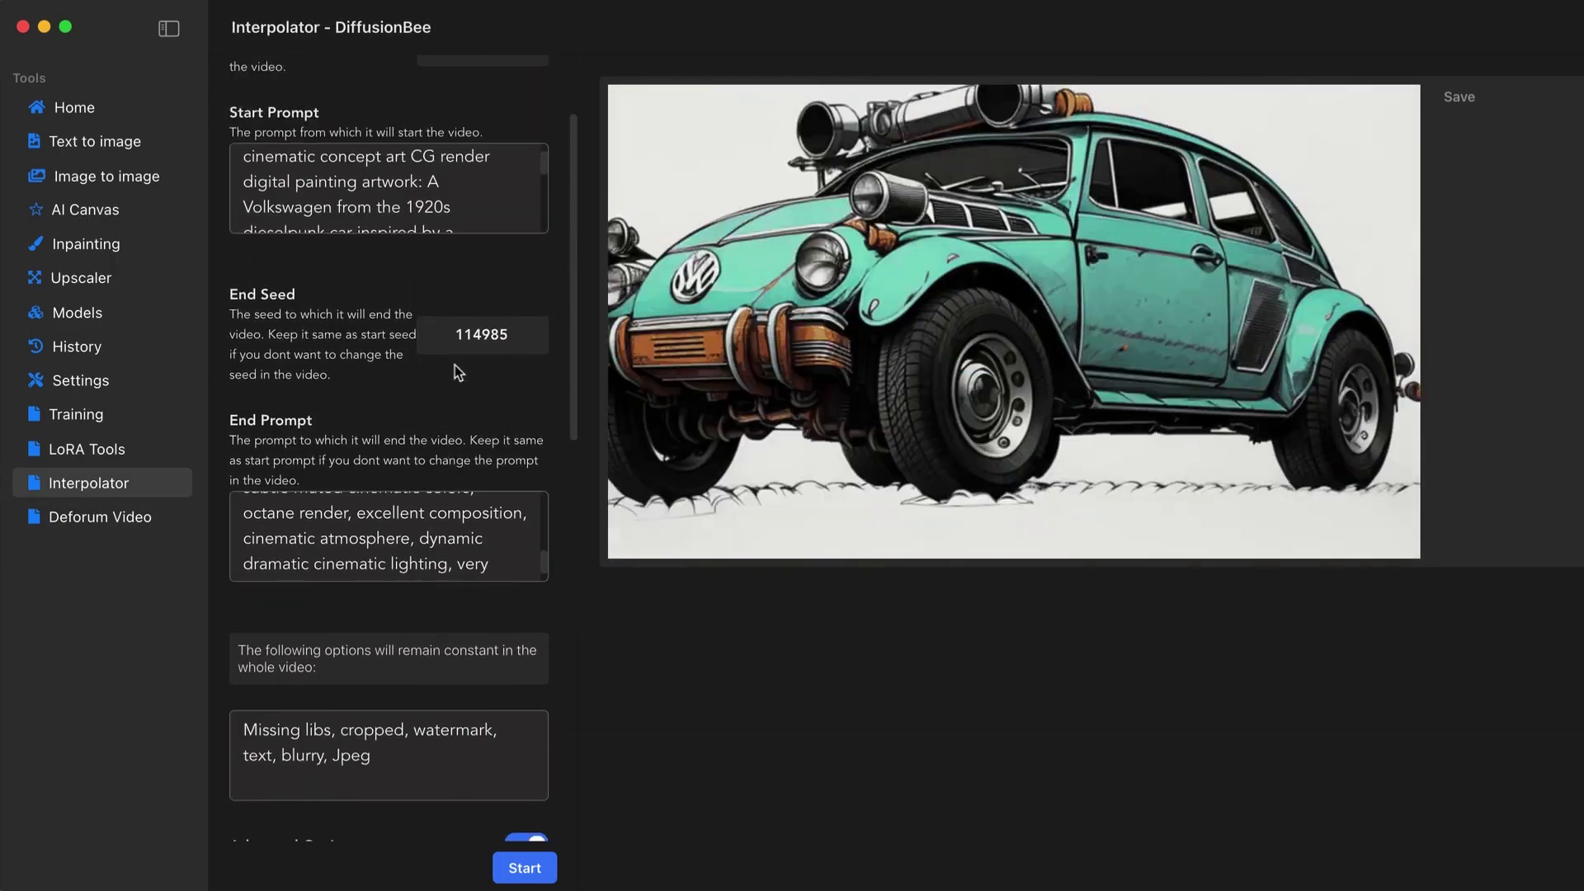